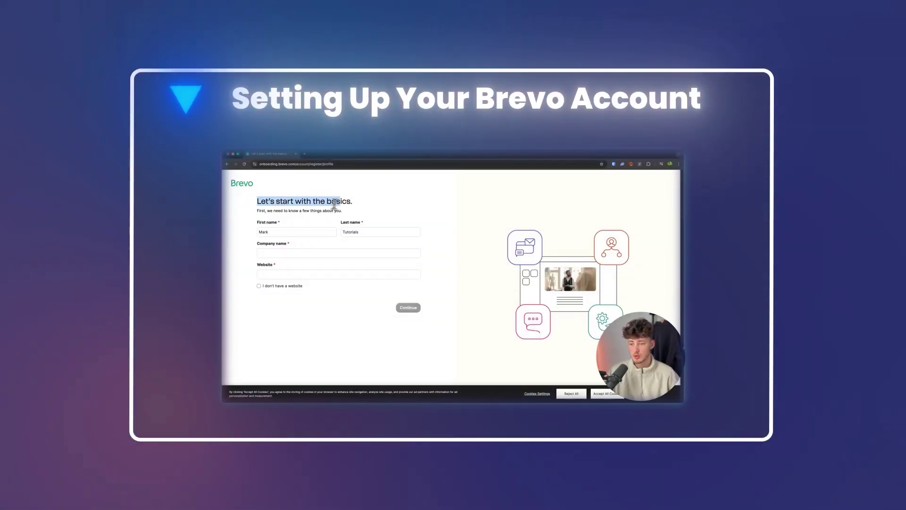
Highlight the welcome and 'Create an email campaign' headings while explaining them.
{"action": "left_click_drag", "start_coordinate": [334, 203], "coordinate": [355, 207]}
{"action": "left_click", "coordinate": [355, 207]}
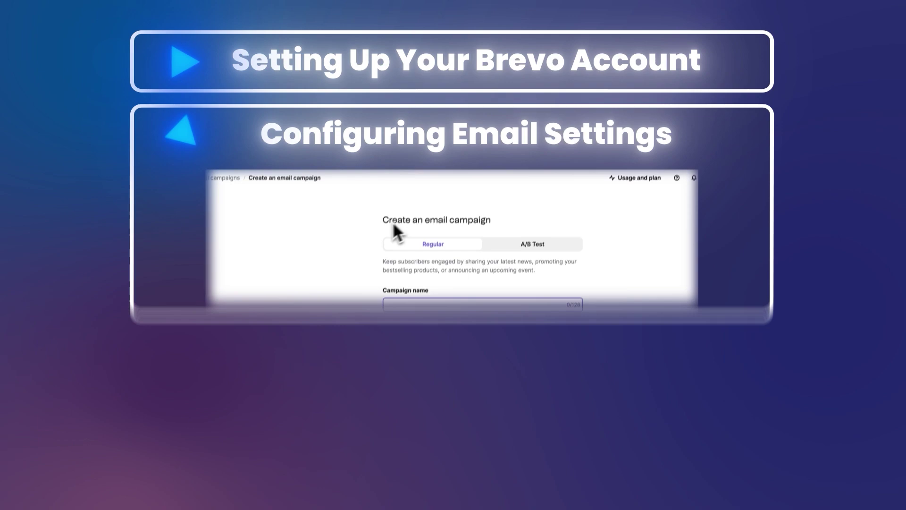
{"action": "left_click_drag", "start_coordinate": [383, 221], "coordinate": [502, 217]}
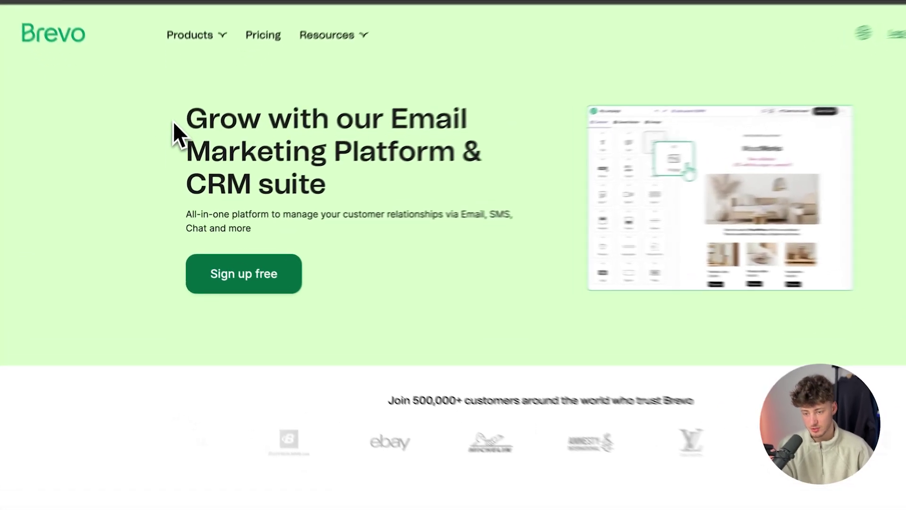
Scroll through the brevo.com homepage, highlighting the headline and customer count.
{"action": "left_click_drag", "start_coordinate": [175, 148], "coordinate": [449, 166]}
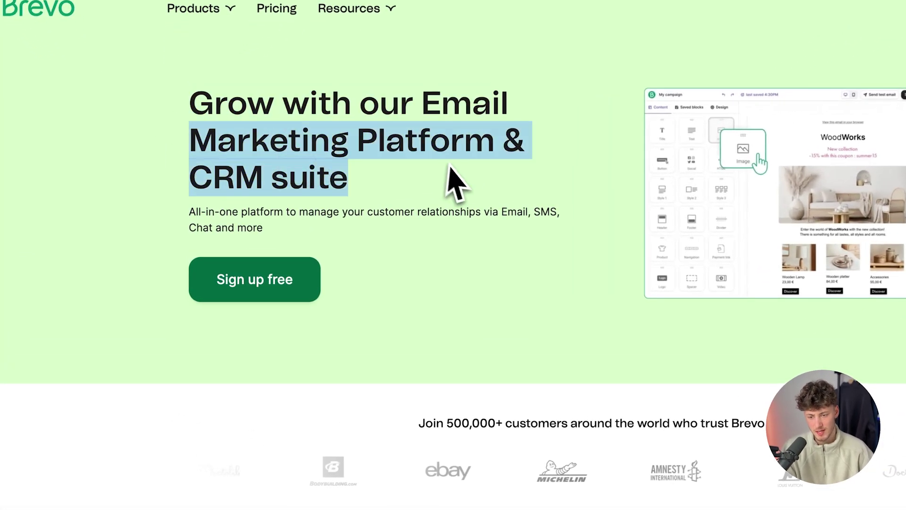
{"action": "left_click_drag", "start_coordinate": [190, 177], "coordinate": [378, 203]}
{"action": "left_click", "coordinate": [384, 203]}
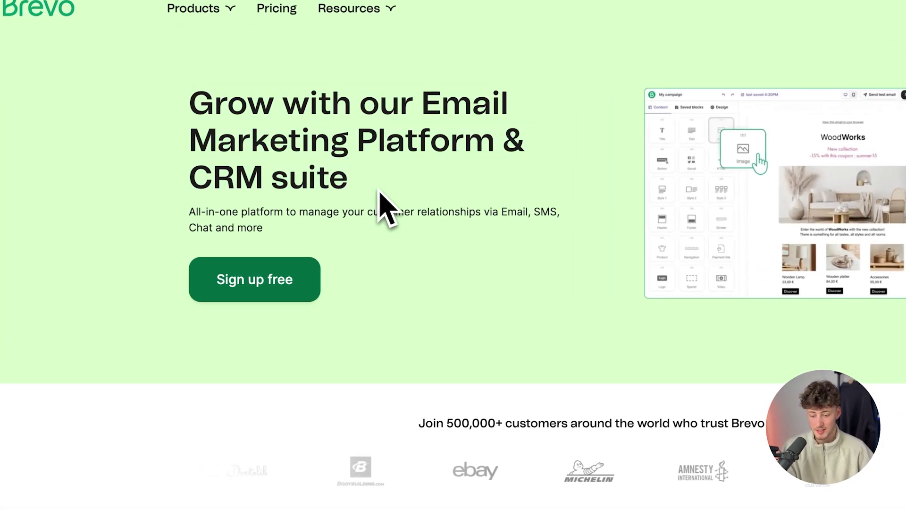
{"action": "scroll", "coordinate": [519, 347], "scroll_direction": "down", "scroll_amount": 2}
{"action": "scroll", "coordinate": [519, 347], "scroll_direction": "down", "scroll_amount": 3}
{"action": "left_click_drag", "start_coordinate": [440, 162], "coordinate": [508, 157]}
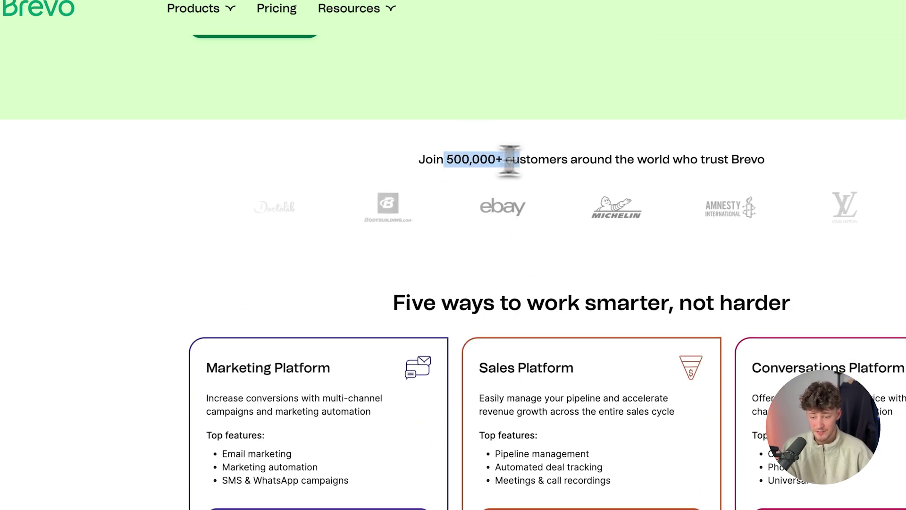
{"action": "left_click", "coordinate": [519, 159]}
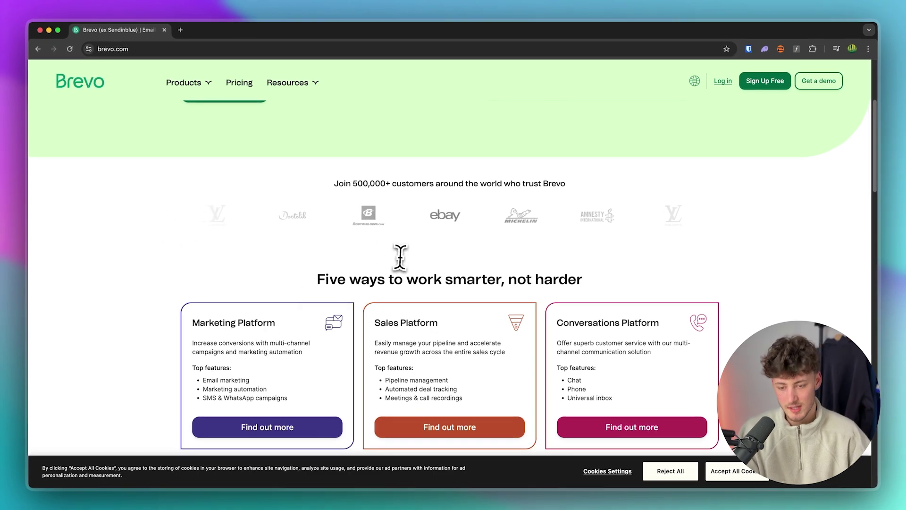
{"action": "scroll", "coordinate": [400, 256], "scroll_direction": "up", "scroll_amount": 5}
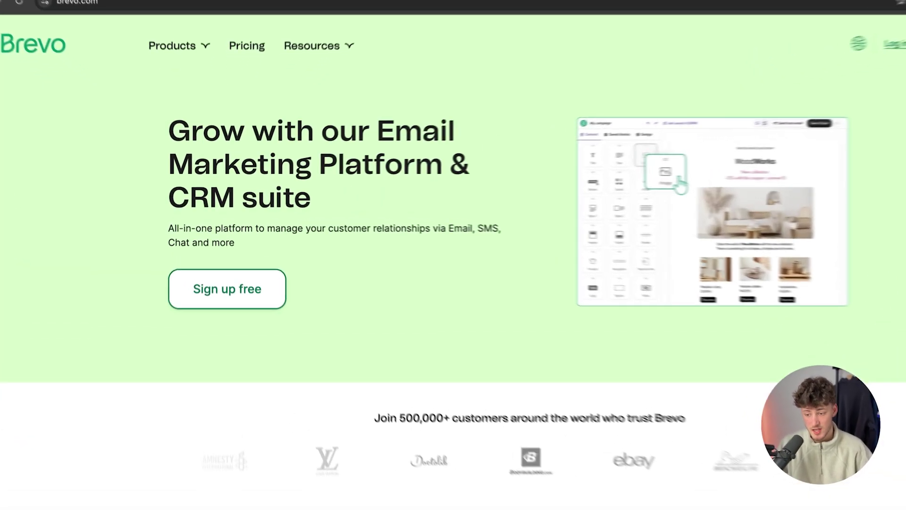
Start the free sign-up with a Google account and submit the profile details.
{"action": "left_click", "coordinate": [225, 263]}
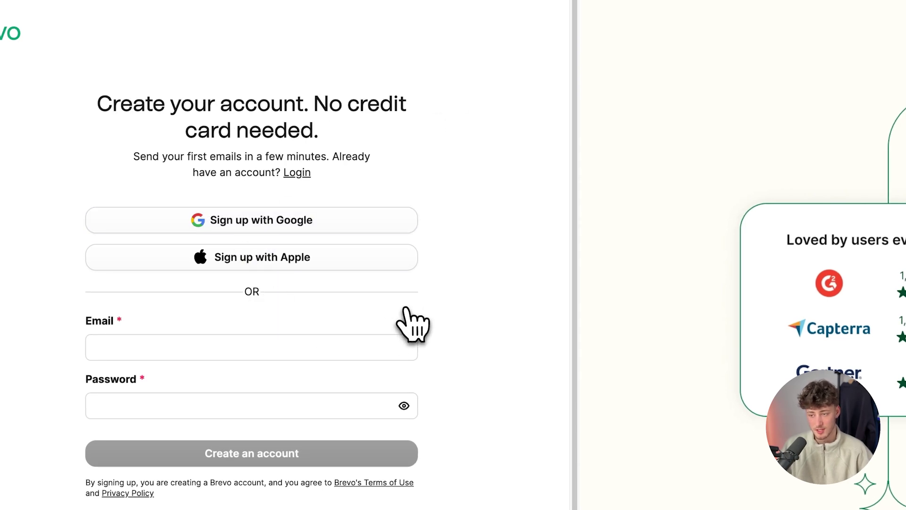
{"action": "left_click", "coordinate": [288, 226]}
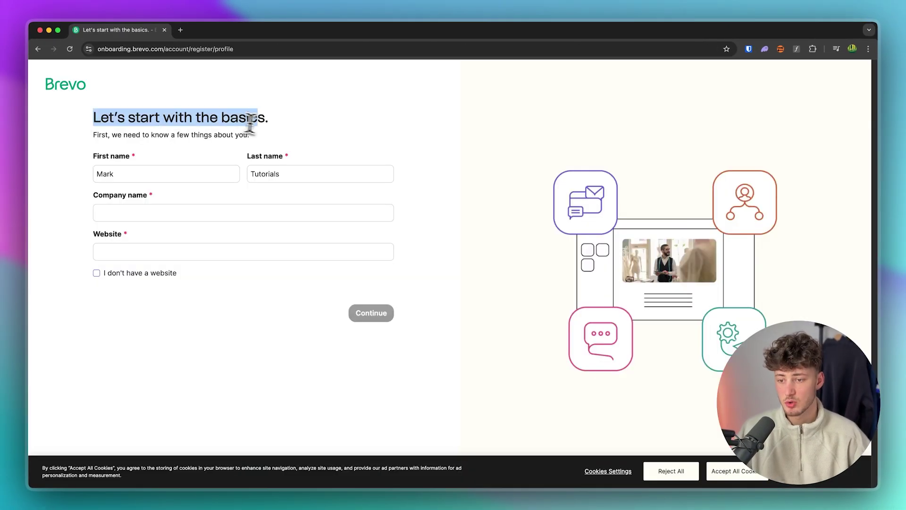
{"action": "left_click", "coordinate": [275, 131]}
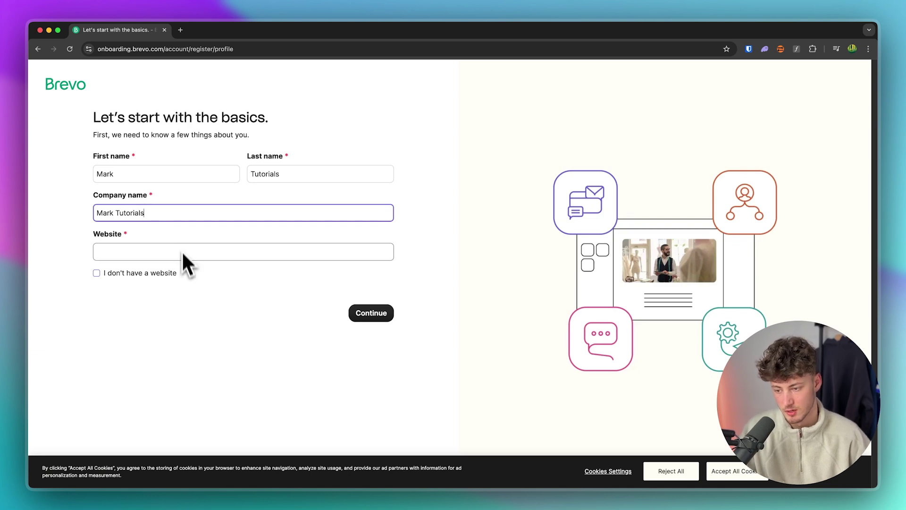
{"action": "left_click", "coordinate": [377, 317]}
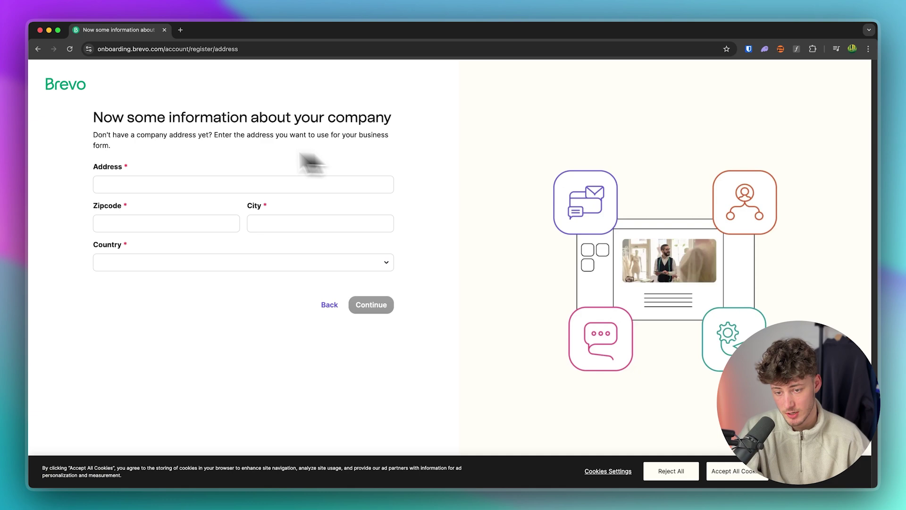
Enter the company address and zipcode, choose 1-500 contacts, and answer no to the survey.
{"action": "left_click", "coordinate": [101, 184]}
{"action": "type", "text": "Herrengasse 1"}
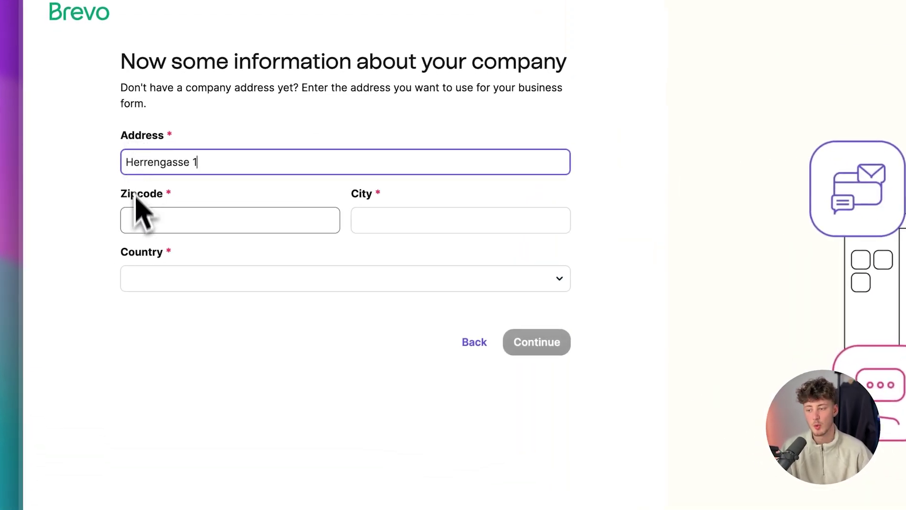
{"action": "left_click", "coordinate": [150, 210]}
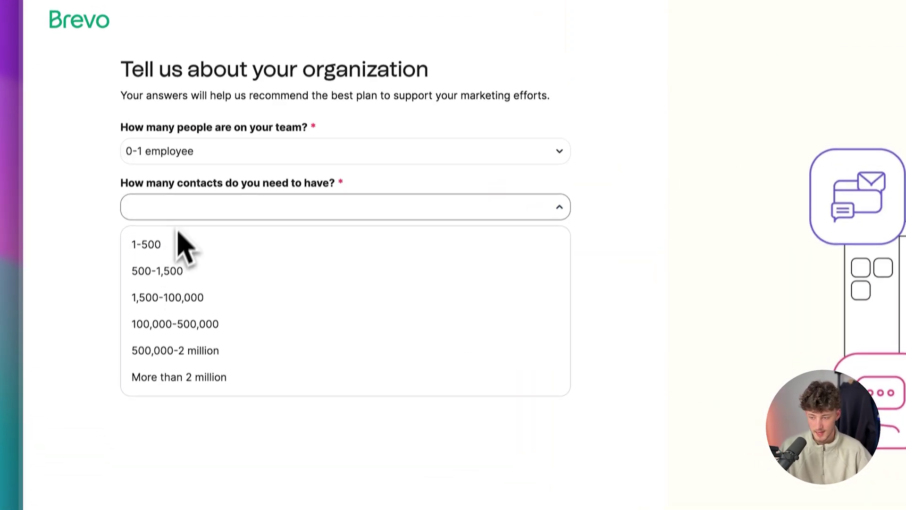
{"action": "left_click", "coordinate": [182, 243]}
{"action": "left_click", "coordinate": [182, 282]}
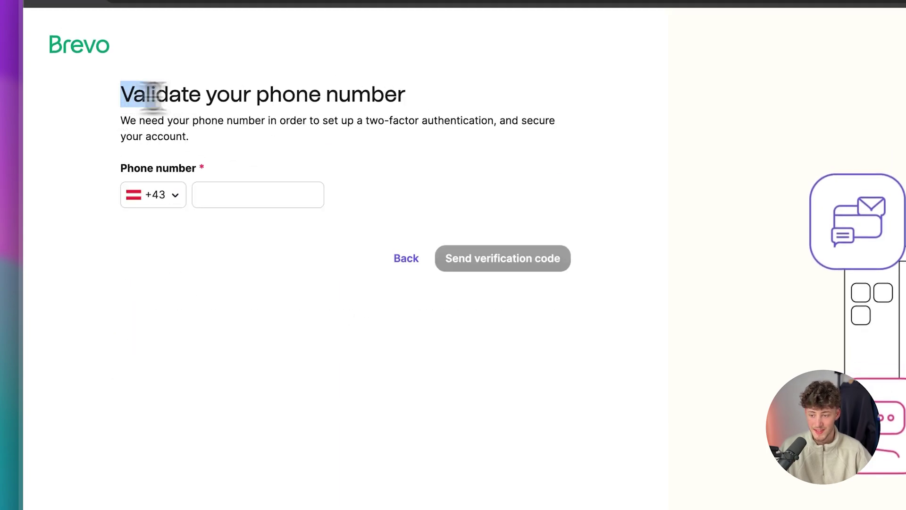
{"action": "left_click_drag", "start_coordinate": [152, 94], "coordinate": [441, 111]}
{"action": "left_click", "coordinate": [315, 138]}
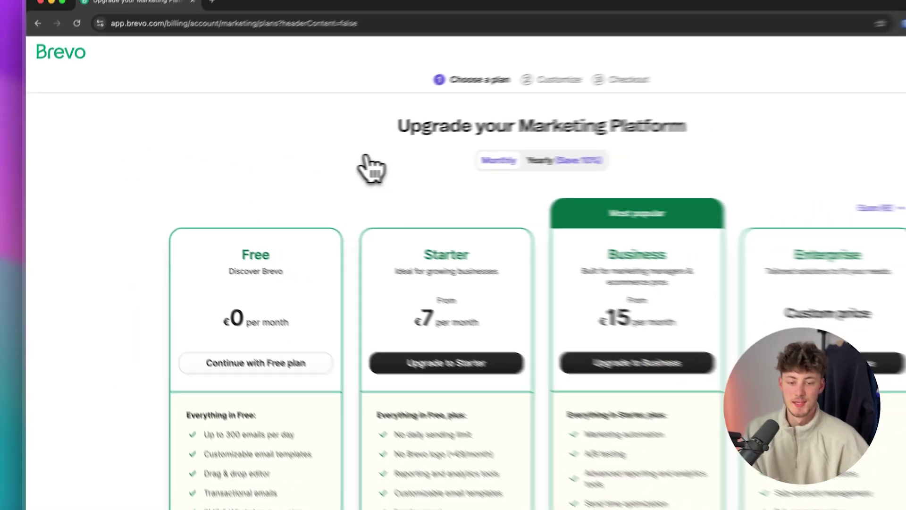
Compare the Free, Starter, Business and Enterprise plans, then continue with the Free plan.
{"action": "scroll", "coordinate": [313, 166], "scroll_direction": "down", "scroll_amount": 5}
{"action": "scroll", "coordinate": [309, 166], "scroll_direction": "up", "scroll_amount": 5}
{"action": "scroll", "coordinate": [309, 166], "scroll_direction": "up", "scroll_amount": 1}
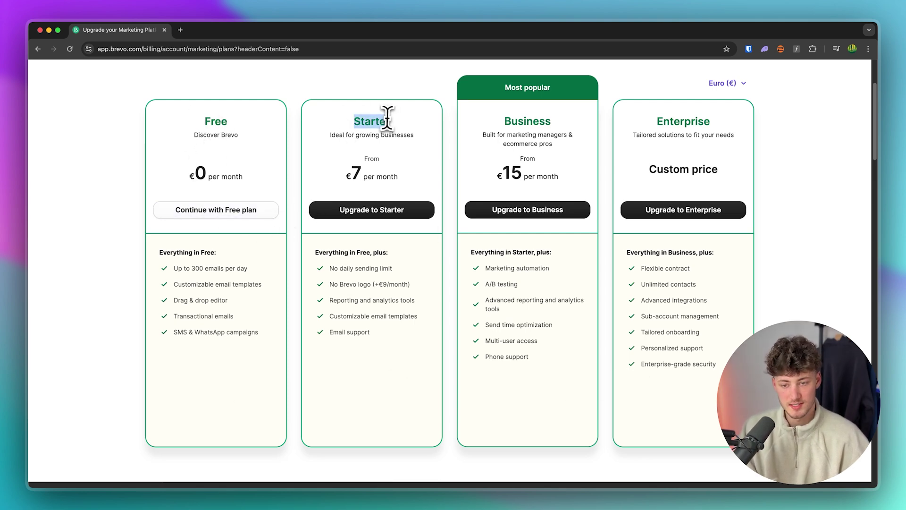
{"action": "left_click_drag", "start_coordinate": [497, 116], "coordinate": [572, 124]}
{"action": "left_click", "coordinate": [571, 123]}
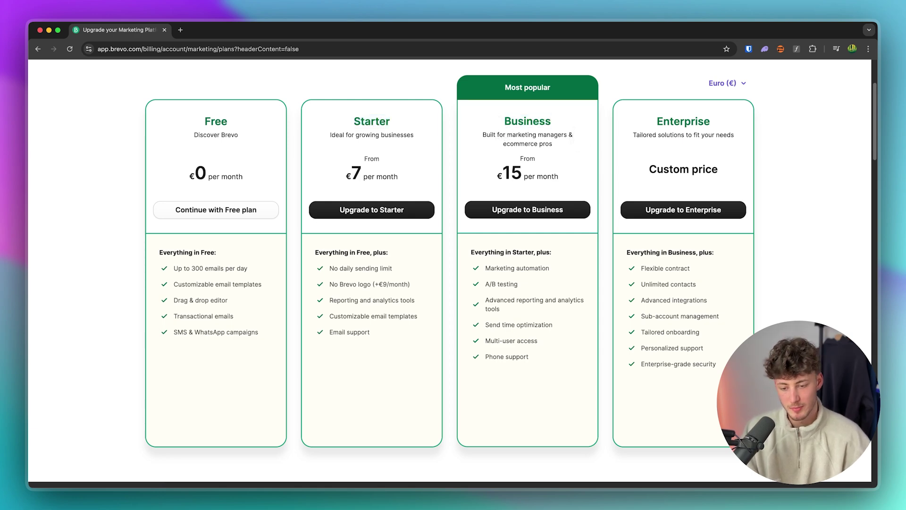
{"action": "scroll", "coordinate": [418, 311], "scroll_direction": "down", "scroll_amount": 1}
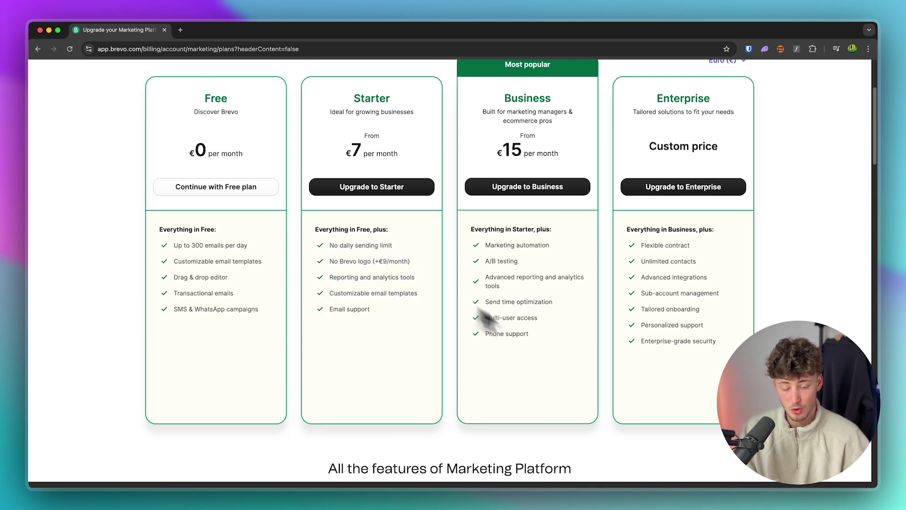
{"action": "left_click", "coordinate": [469, 231]}
{"action": "left_click", "coordinate": [535, 265]}
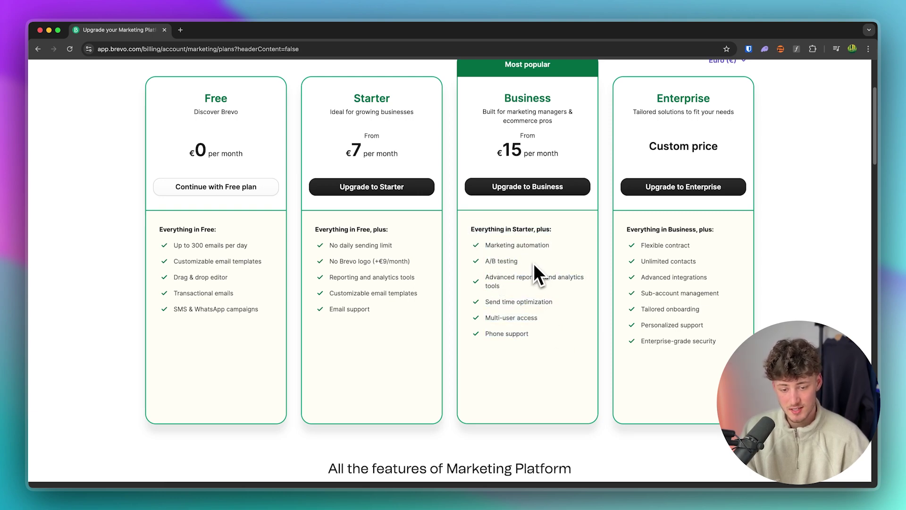
{"action": "scroll", "coordinate": [569, 278], "scroll_direction": "up", "scroll_amount": 2}
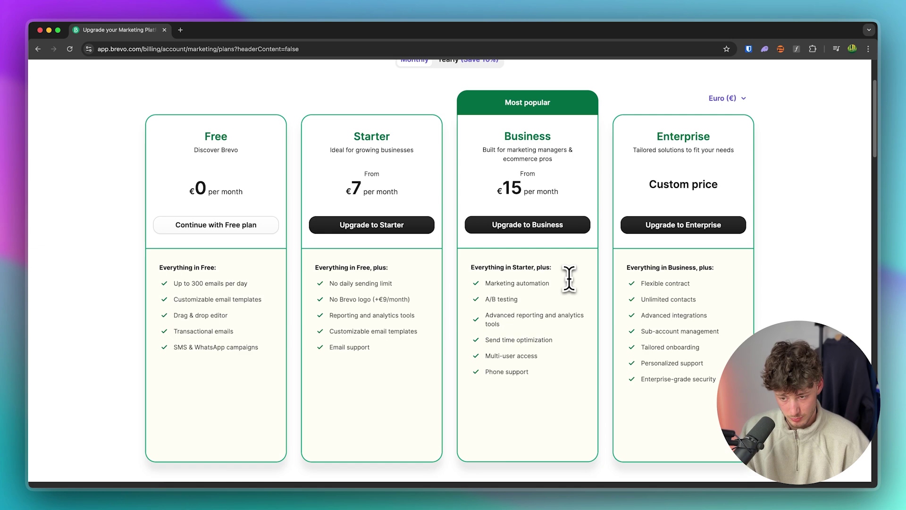
{"action": "scroll", "coordinate": [569, 278], "scroll_direction": "down", "scroll_amount": 1}
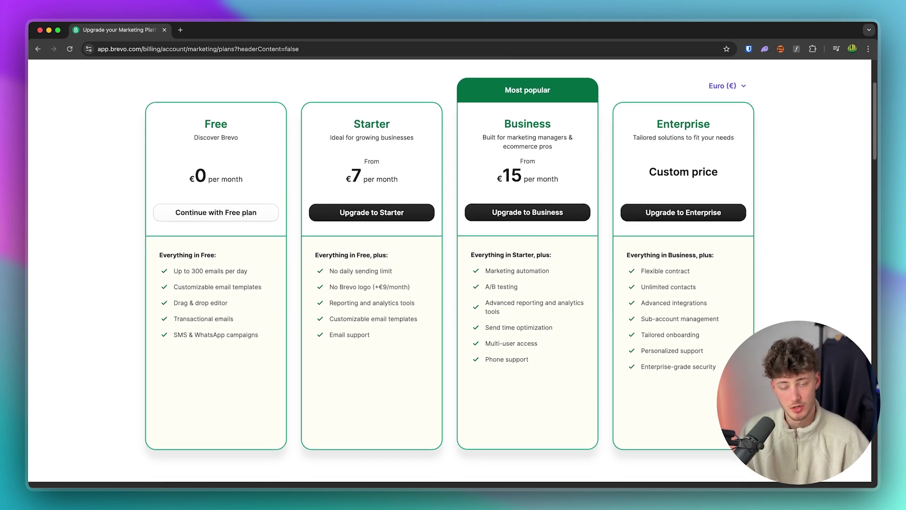
{"action": "left_click", "coordinate": [218, 213]}
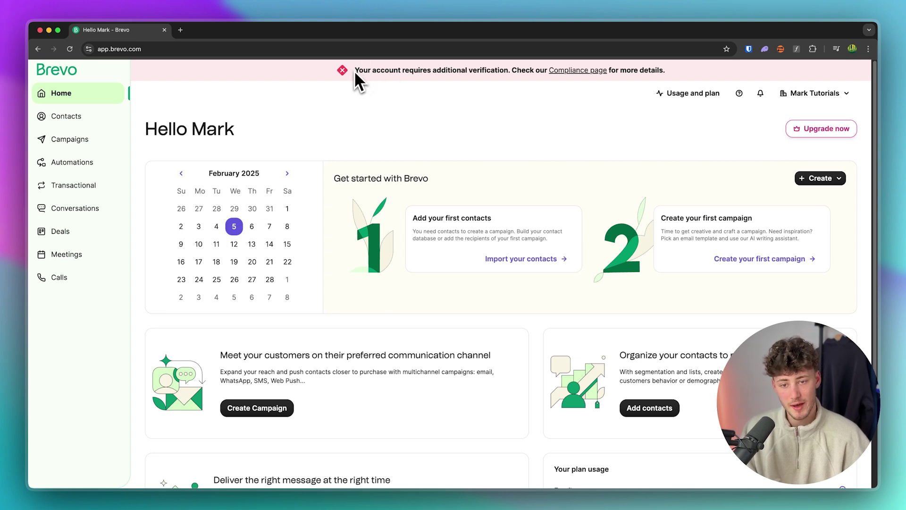
{"action": "left_click_drag", "start_coordinate": [354, 73], "coordinate": [535, 87]}
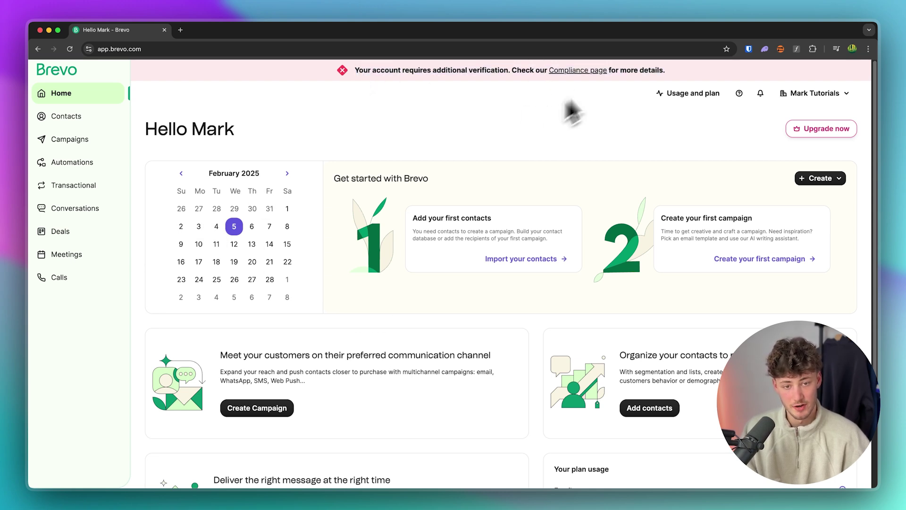
{"action": "left_click", "coordinate": [576, 70]}
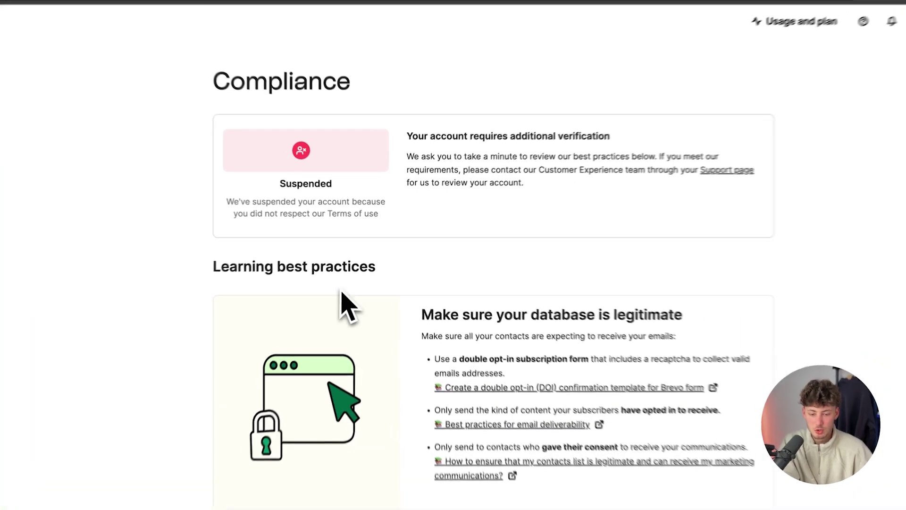
{"action": "left_click_drag", "start_coordinate": [354, 284], "coordinate": [557, 314]}
{"action": "left_click", "coordinate": [558, 315]}
{"action": "scroll", "coordinate": [649, 363], "scroll_direction": "down", "scroll_amount": 10}
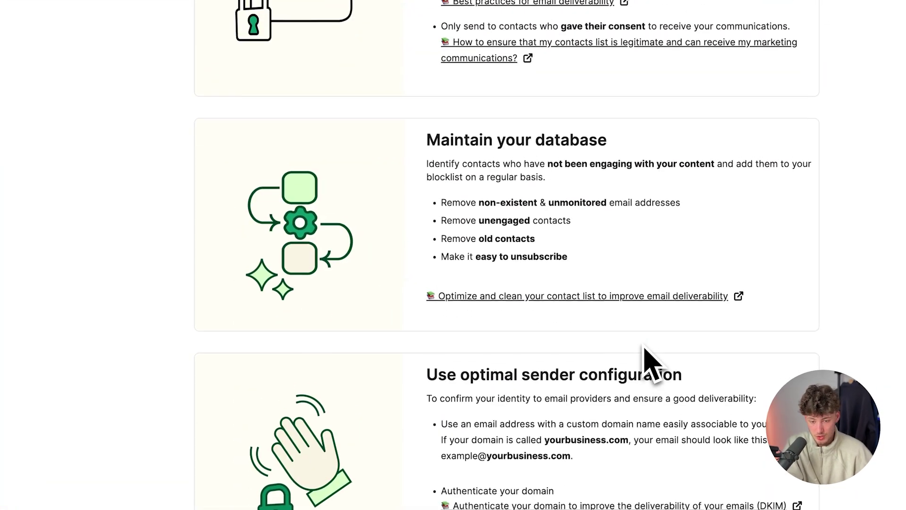
{"action": "scroll", "coordinate": [647, 364], "scroll_direction": "up", "scroll_amount": 10}
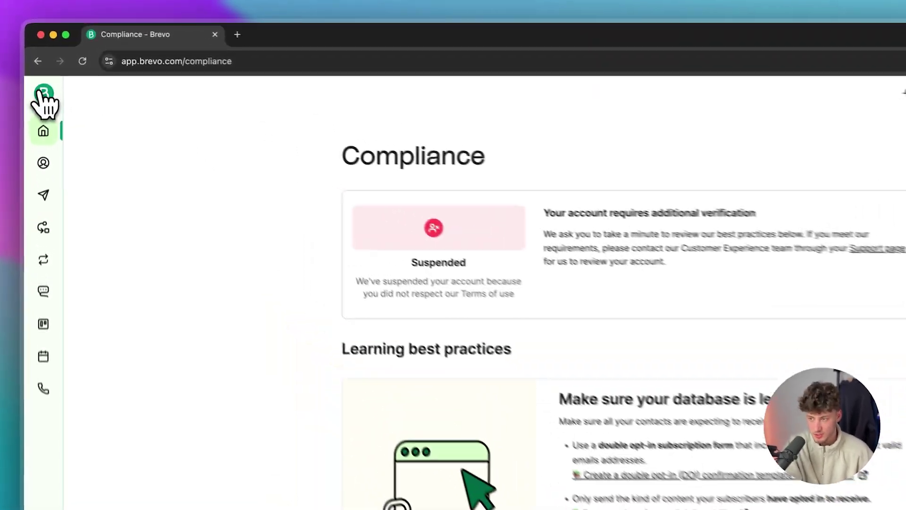
{"action": "left_click", "coordinate": [42, 98]}
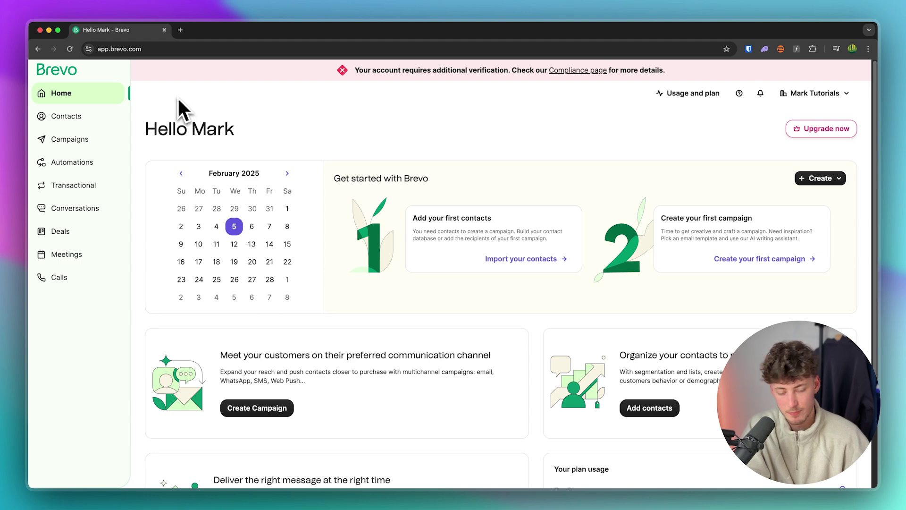
From Contacts, start an import, try the companies, deals and notes options, then settle on contacts.
{"action": "left_click", "coordinate": [104, 114]}
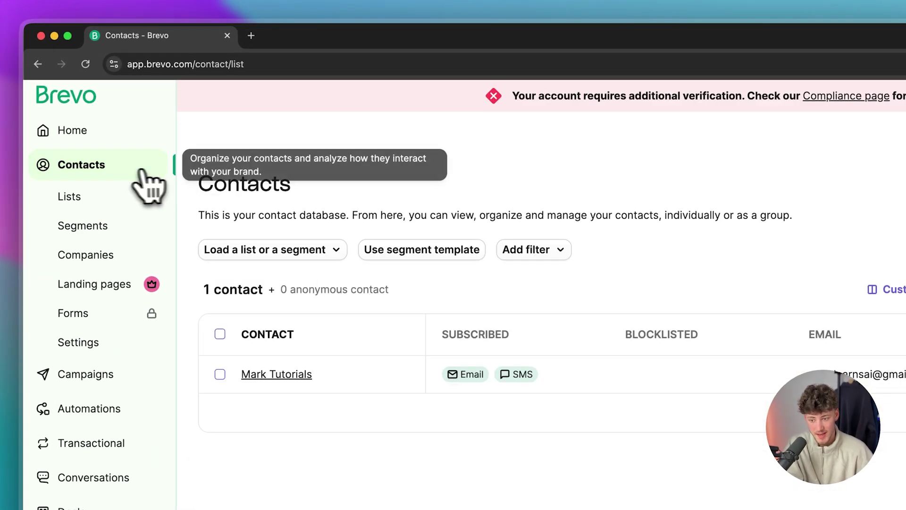
{"action": "left_click", "coordinate": [803, 158]}
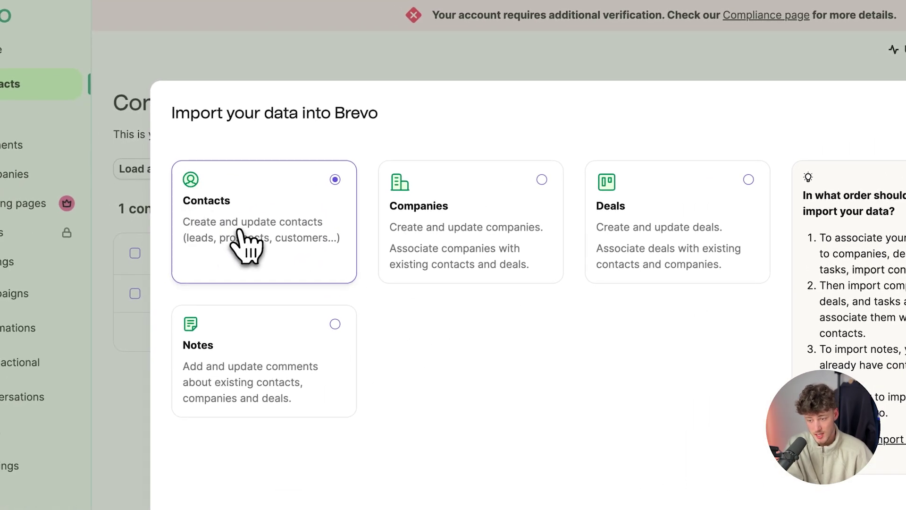
{"action": "left_click", "coordinate": [457, 229]}
{"action": "left_click", "coordinate": [599, 217]}
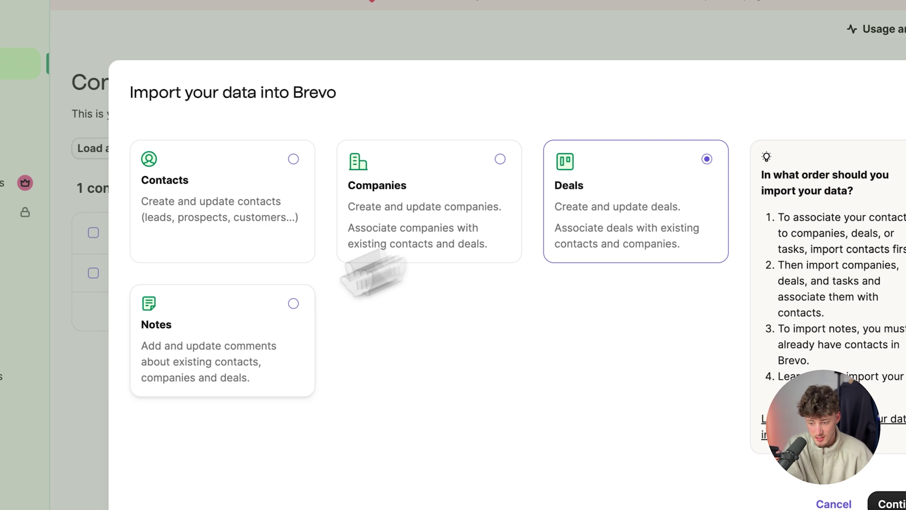
{"action": "left_click", "coordinate": [280, 356]}
{"action": "left_click", "coordinate": [255, 243]}
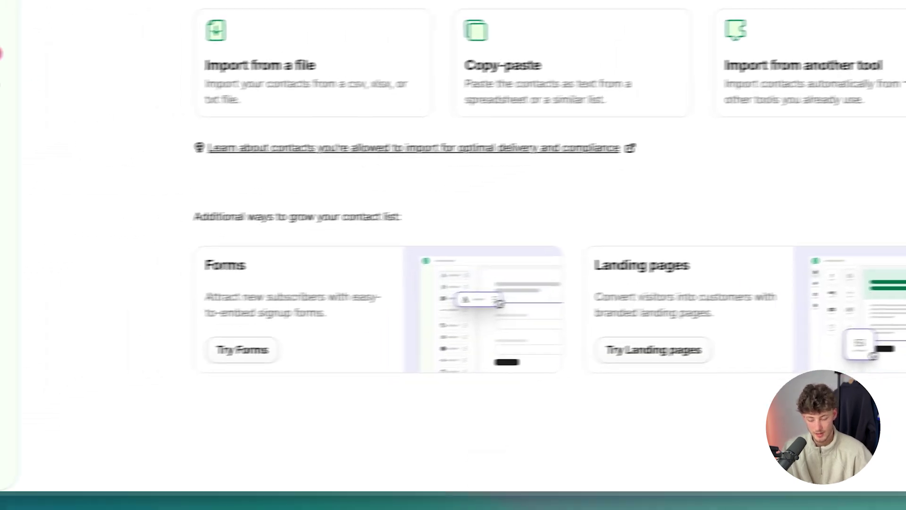
Upload Email List example.csv as a file import and confirm the file.
{"action": "left_click", "coordinate": [327, 90]}
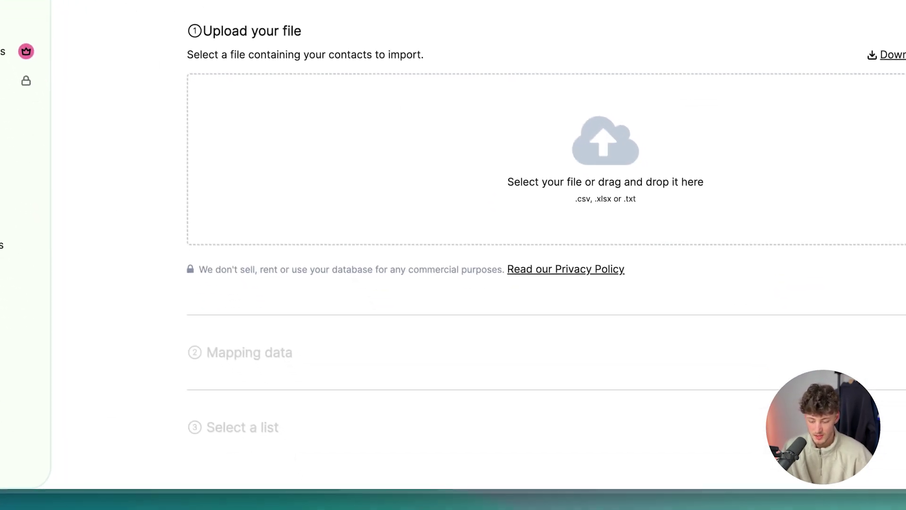
{"action": "left_click_drag", "start_coordinate": [442, 358], "coordinate": [477, 236]}
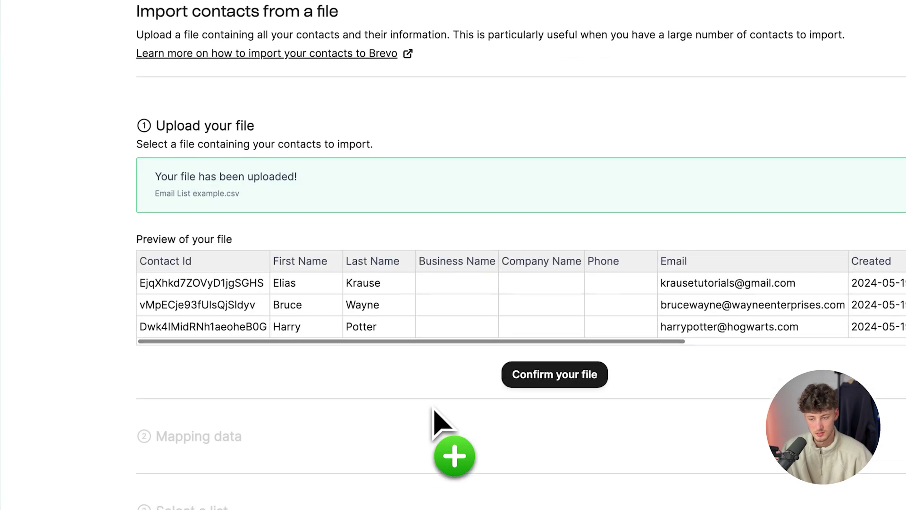
{"action": "scroll", "coordinate": [434, 410], "scroll_direction": "down", "scroll_amount": 3}
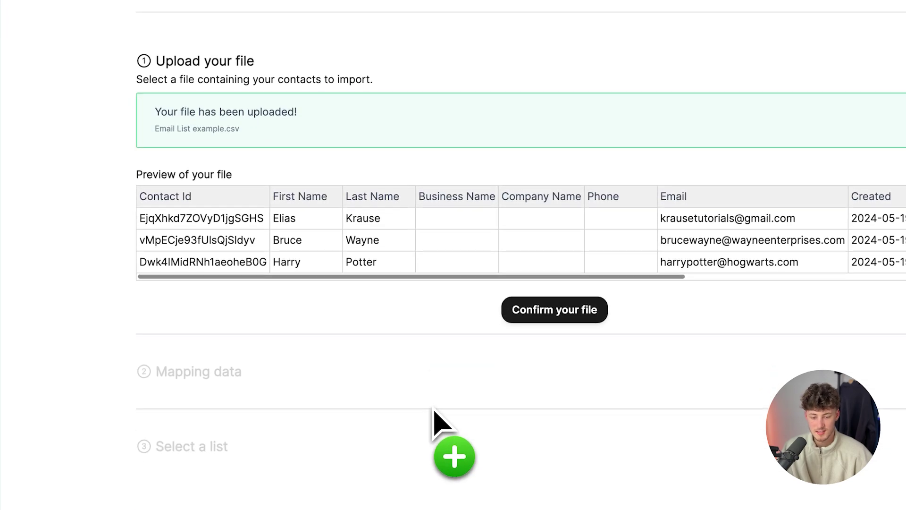
{"action": "left_click", "coordinate": [578, 308]}
Set the CONTACT ID column to Do not import.
{"action": "scroll", "coordinate": [585, 325], "scroll_direction": "down", "scroll_amount": 3}
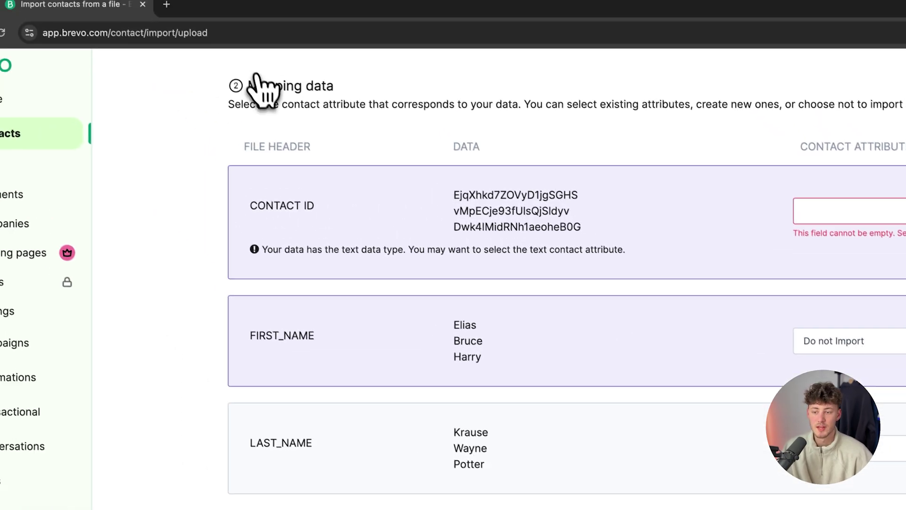
{"action": "double_click", "coordinate": [266, 87]}
{"action": "left_click", "coordinate": [266, 87]}
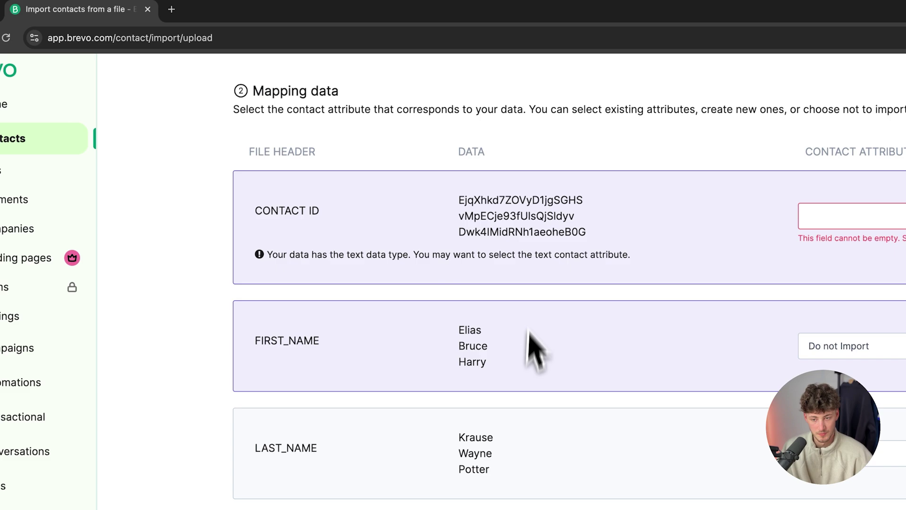
{"action": "scroll", "coordinate": [491, 321], "scroll_direction": "down", "scroll_amount": 10}
{"action": "scroll", "coordinate": [472, 302], "scroll_direction": "up", "scroll_amount": 15}
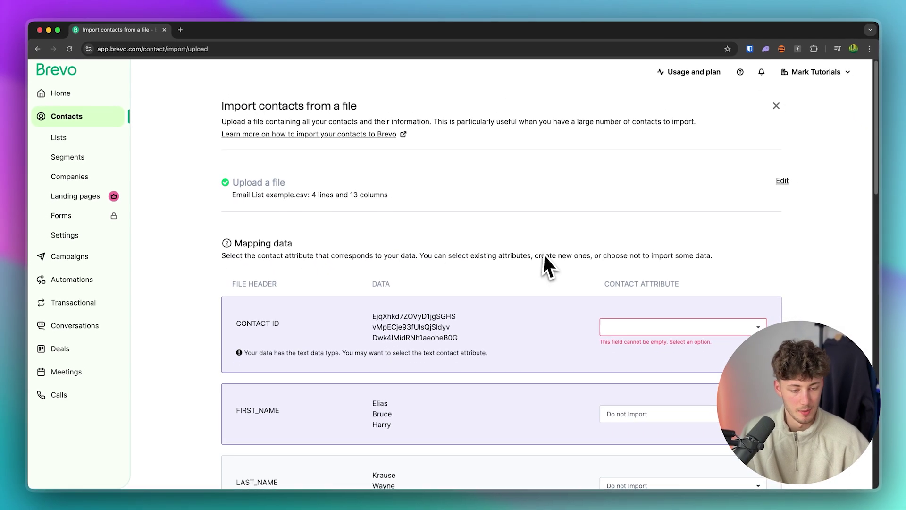
{"action": "scroll", "coordinate": [543, 258], "scroll_direction": "down", "scroll_amount": 3}
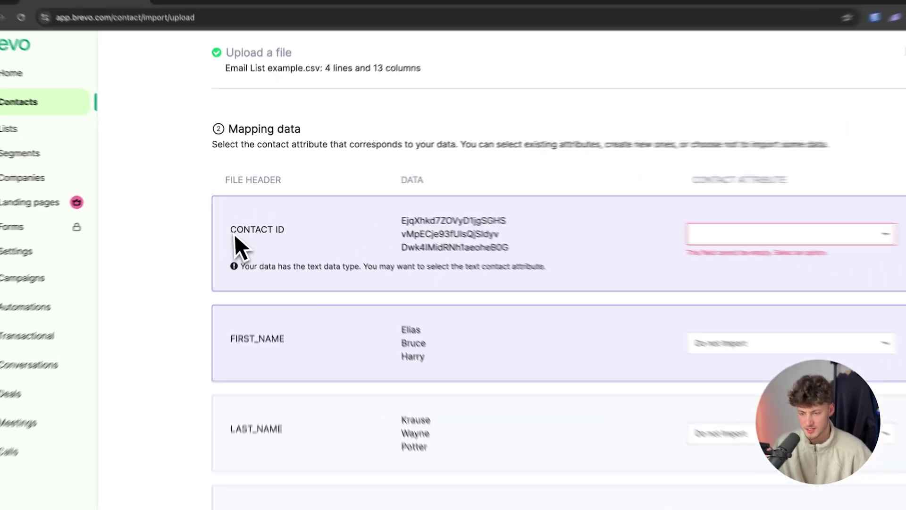
{"action": "left_click_drag", "start_coordinate": [236, 220], "coordinate": [288, 230]}
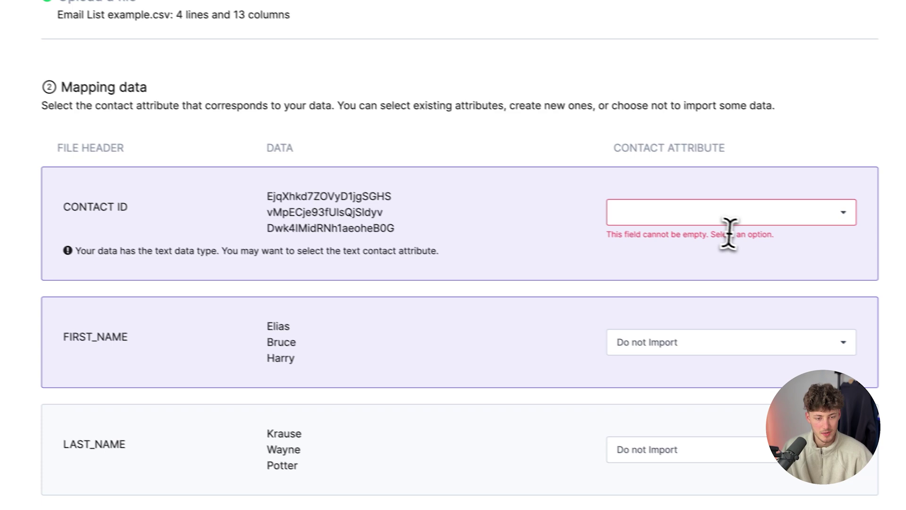
{"action": "left_click", "coordinate": [887, 252]}
{"action": "scroll", "coordinate": [702, 336], "scroll_direction": "down", "scroll_amount": 1}
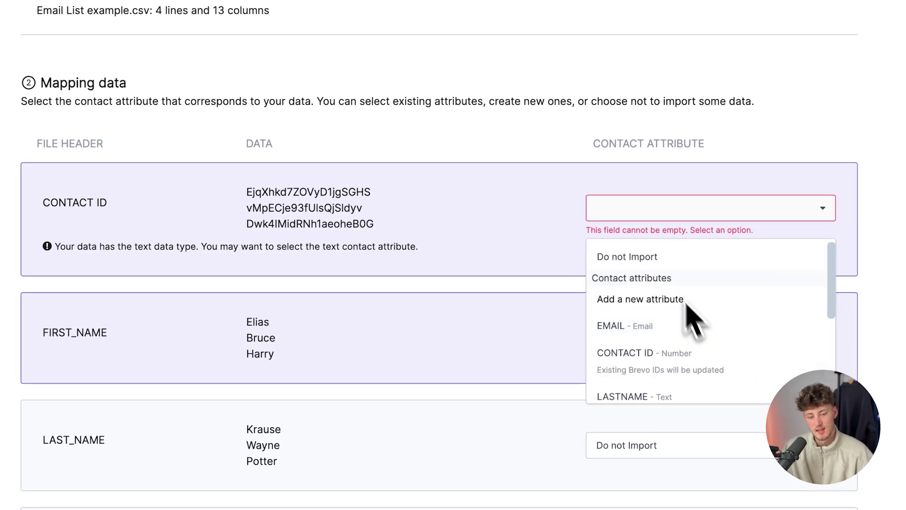
{"action": "left_click", "coordinate": [627, 258]}
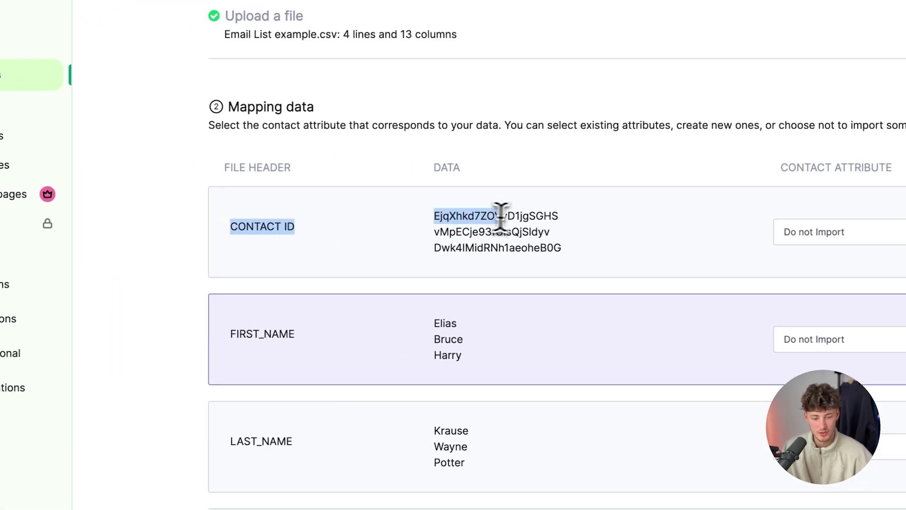
{"action": "scroll", "coordinate": [574, 238], "scroll_direction": "down", "scroll_amount": 2}
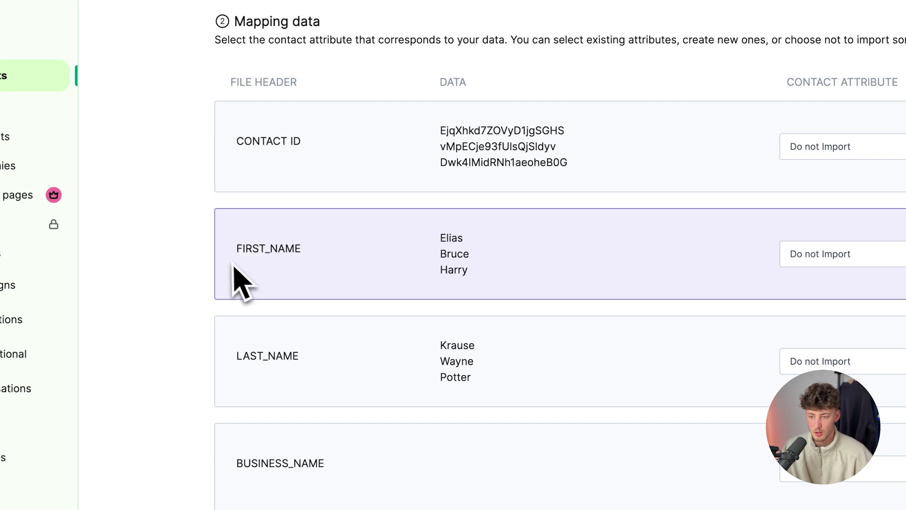
Map the name columns to FIRSTNAME and LASTNAME and the email column to EMAIL, then confirm the mapping.
{"action": "left_click", "coordinate": [887, 253]}
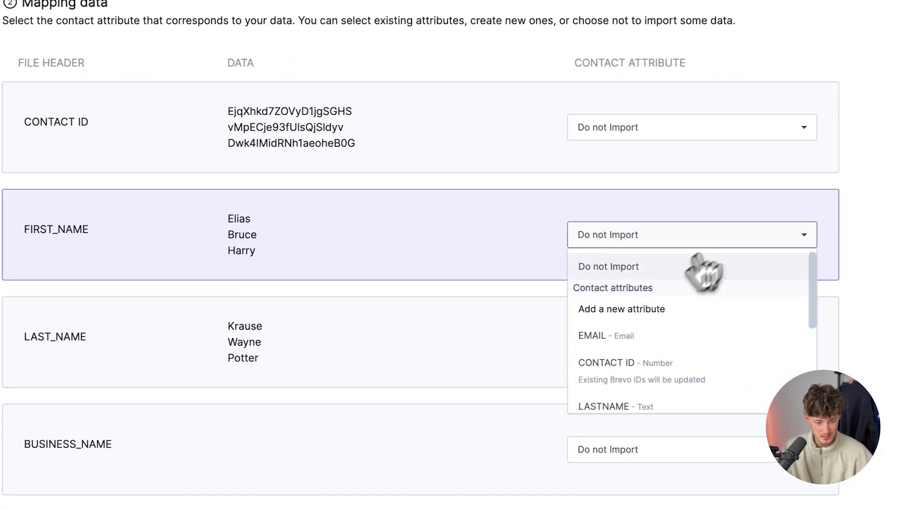
{"action": "scroll", "coordinate": [867, 383], "scroll_direction": "down", "scroll_amount": 2}
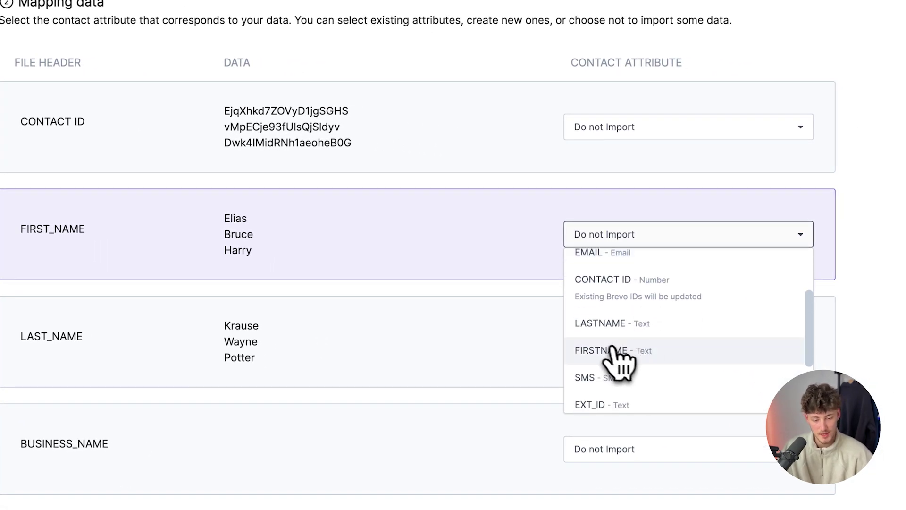
{"action": "scroll", "coordinate": [510, 339], "scroll_direction": "down", "scroll_amount": 1}
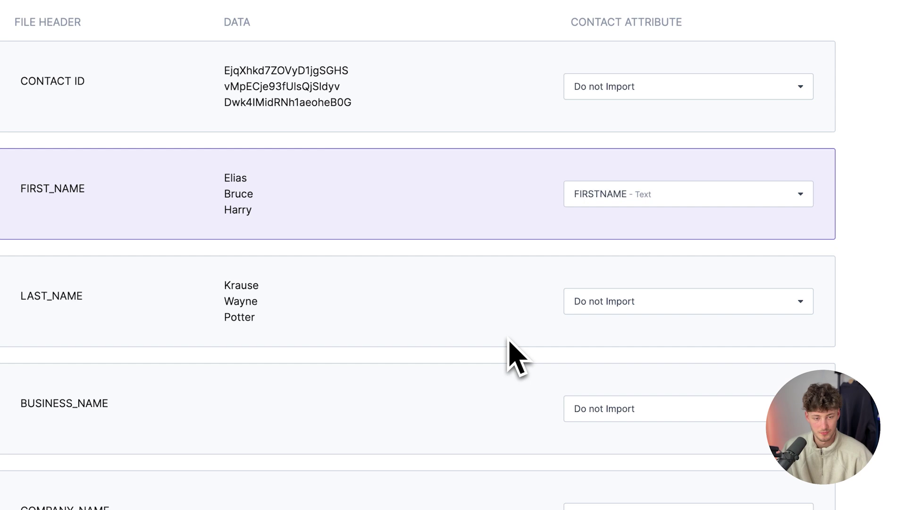
{"action": "scroll", "coordinate": [567, 330], "scroll_direction": "down", "scroll_amount": 2}
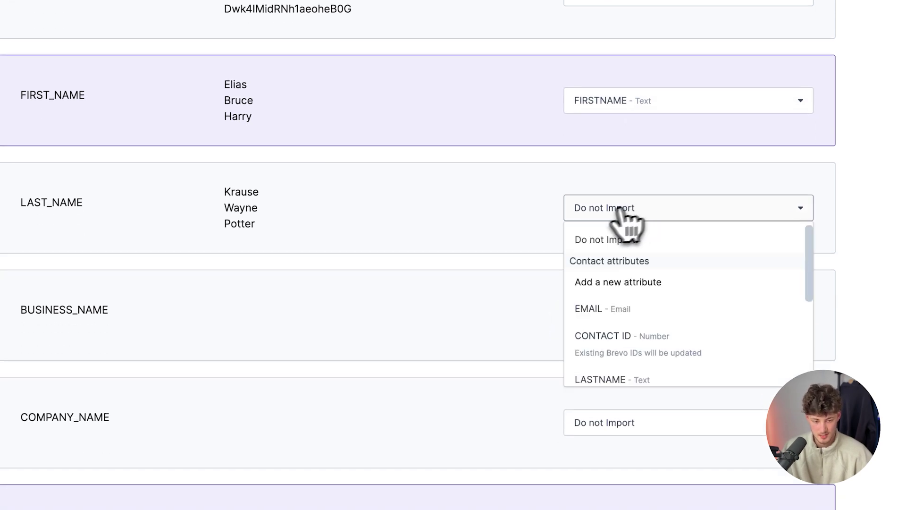
{"action": "left_click", "coordinate": [623, 381]}
{"action": "scroll", "coordinate": [467, 344], "scroll_direction": "down", "scroll_amount": 2}
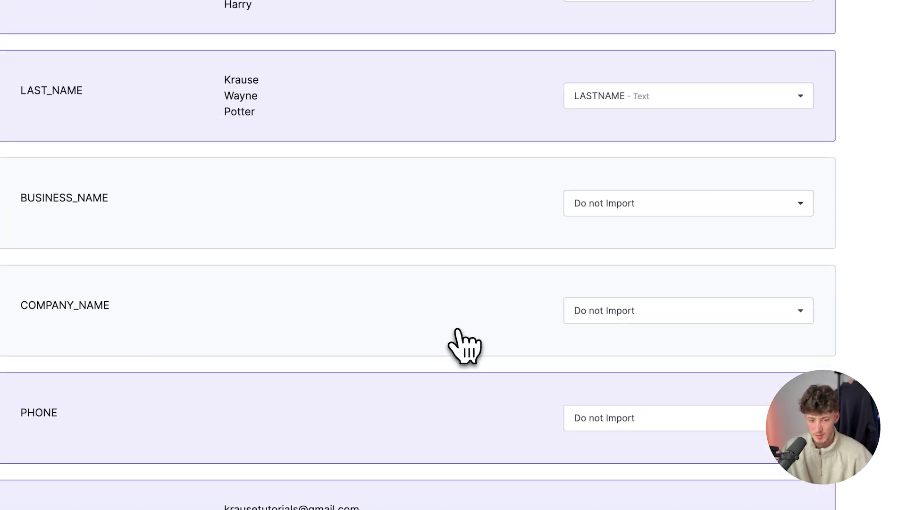
{"action": "scroll", "coordinate": [394, 314], "scroll_direction": "down", "scroll_amount": 2}
{"action": "scroll", "coordinate": [394, 313], "scroll_direction": "down", "scroll_amount": 3}
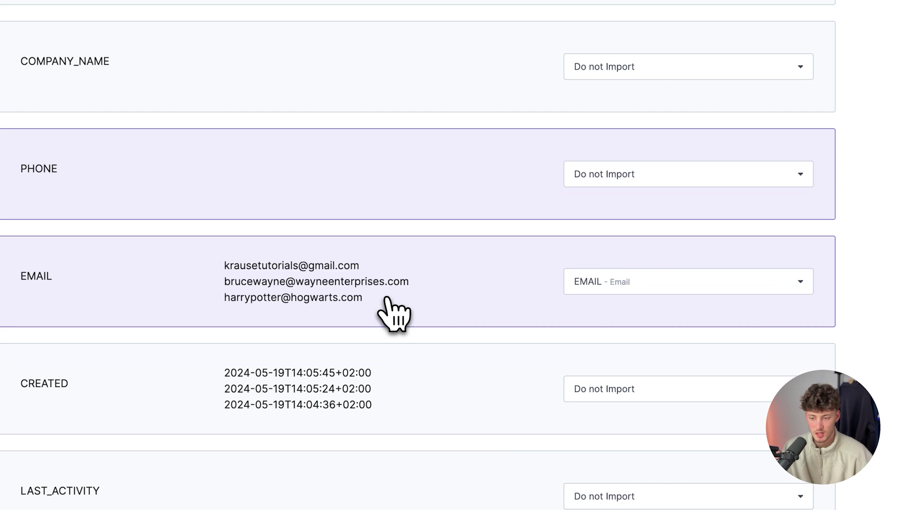
{"action": "scroll", "coordinate": [425, 330], "scroll_direction": "down", "scroll_amount": 2}
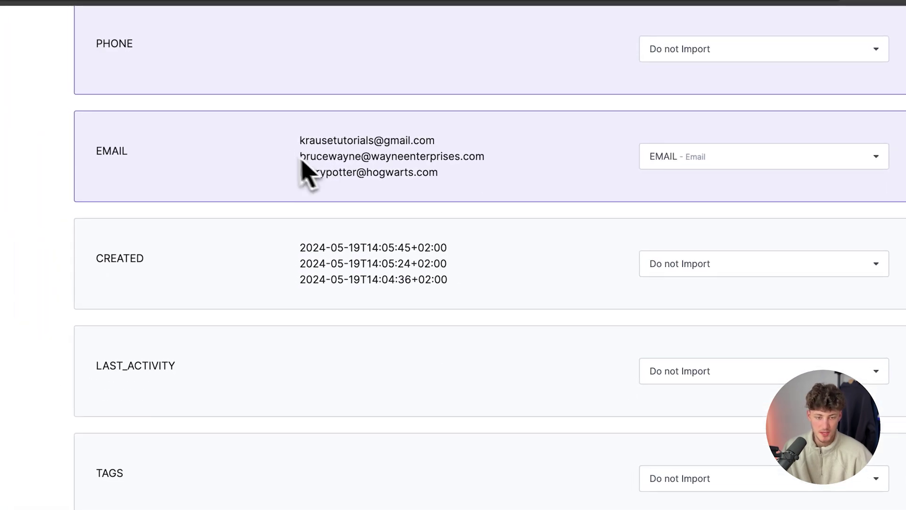
{"action": "triple_click", "coordinate": [302, 159]}
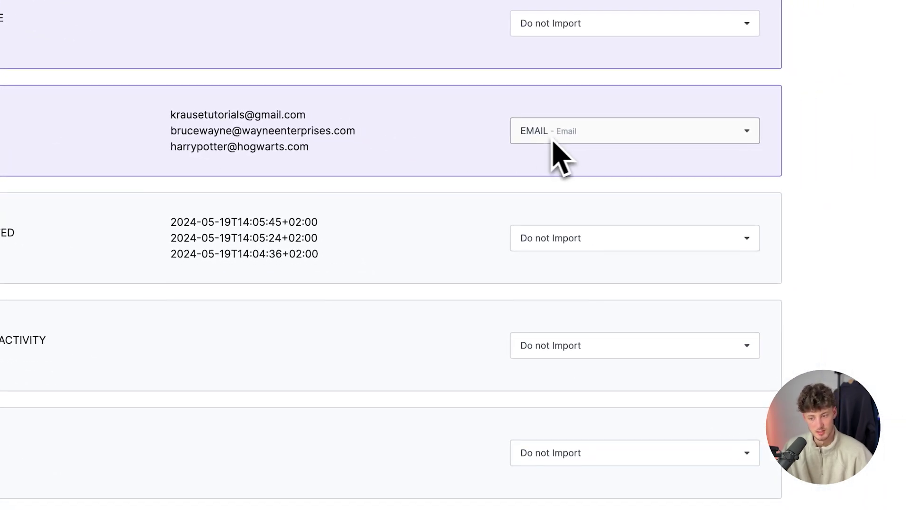
{"action": "scroll", "coordinate": [444, 184], "scroll_direction": "down", "scroll_amount": 10}
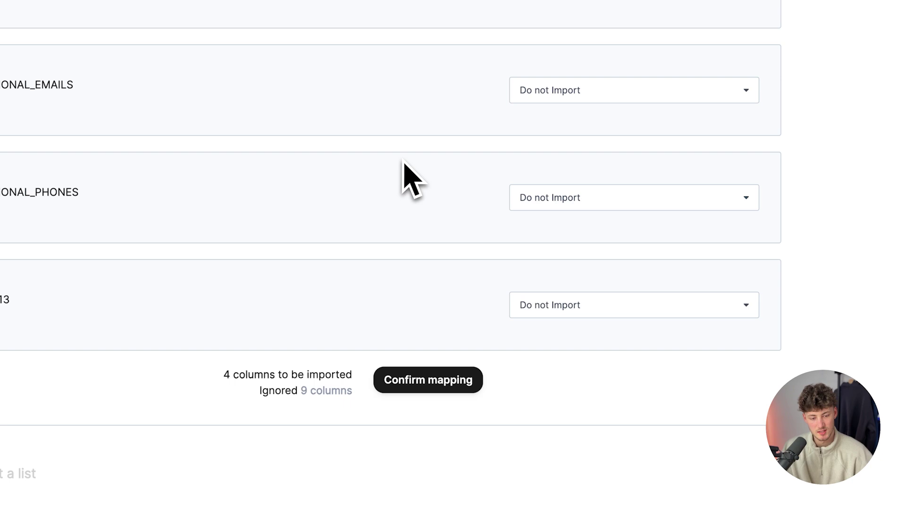
{"action": "scroll", "coordinate": [404, 178], "scroll_direction": "up", "scroll_amount": 5}
{"action": "scroll", "coordinate": [414, 259], "scroll_direction": "down", "scroll_amount": 5}
{"action": "left_click", "coordinate": [440, 383]}
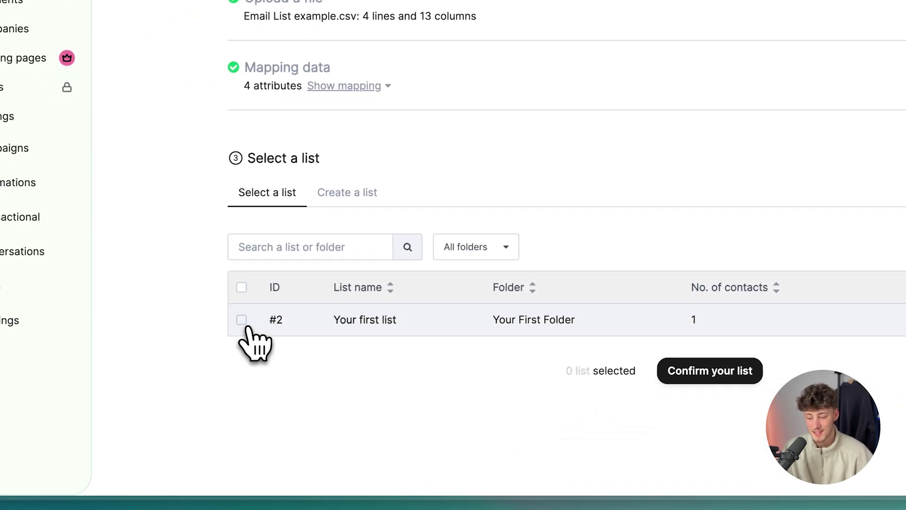
Choose Your first list as the destination and confirm the import of the 3 contacts.
{"action": "left_click", "coordinate": [241, 320]}
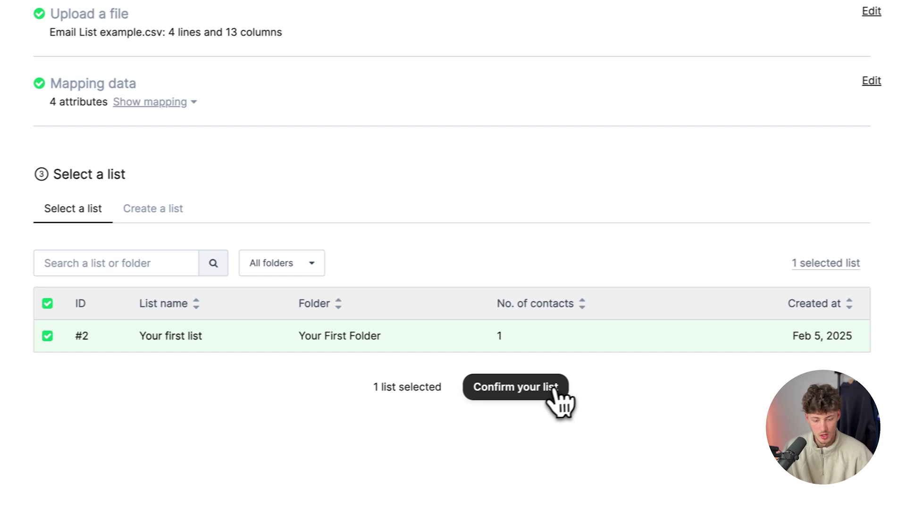
{"action": "left_click", "coordinate": [727, 372]}
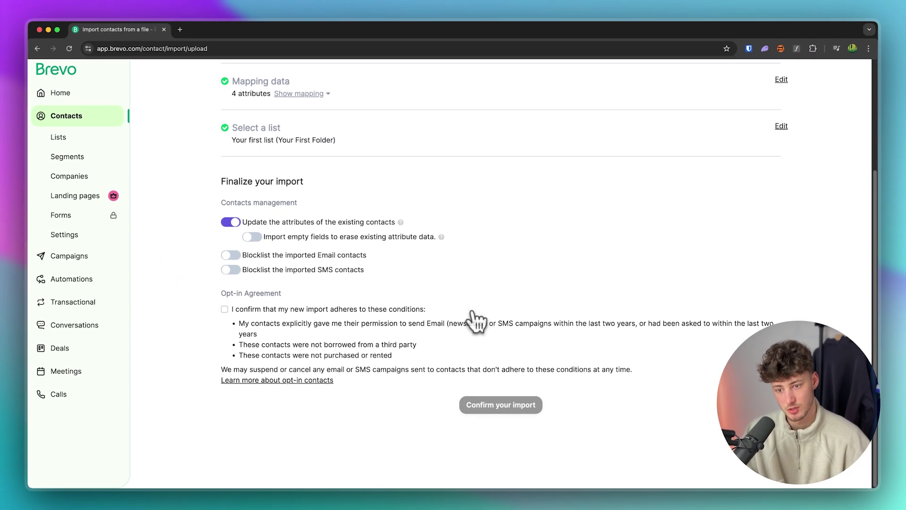
{"action": "scroll", "coordinate": [474, 321], "scroll_direction": "up", "scroll_amount": 2}
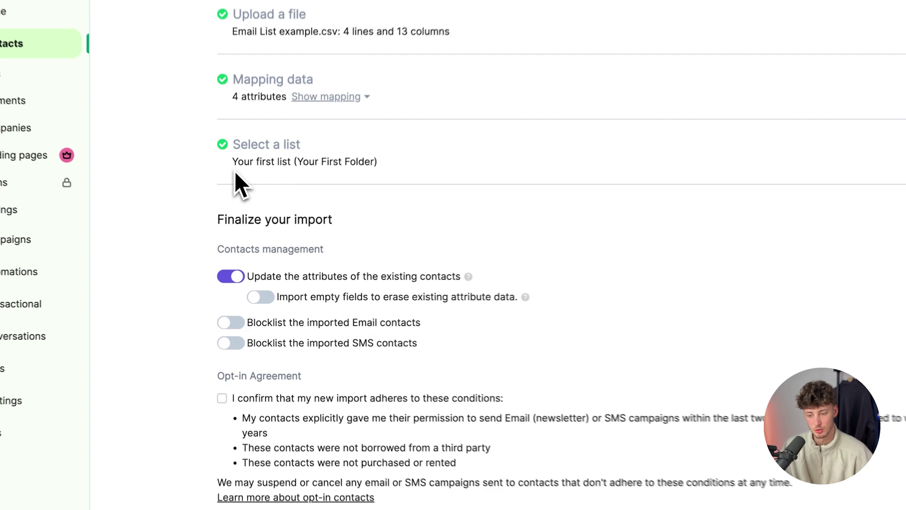
{"action": "scroll", "coordinate": [325, 322], "scroll_direction": "down", "scroll_amount": 2}
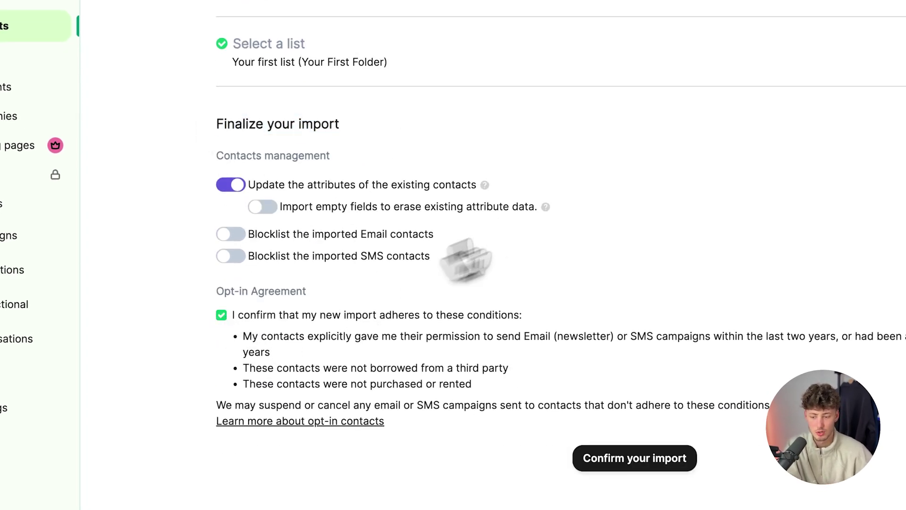
{"action": "left_click", "coordinate": [628, 458]}
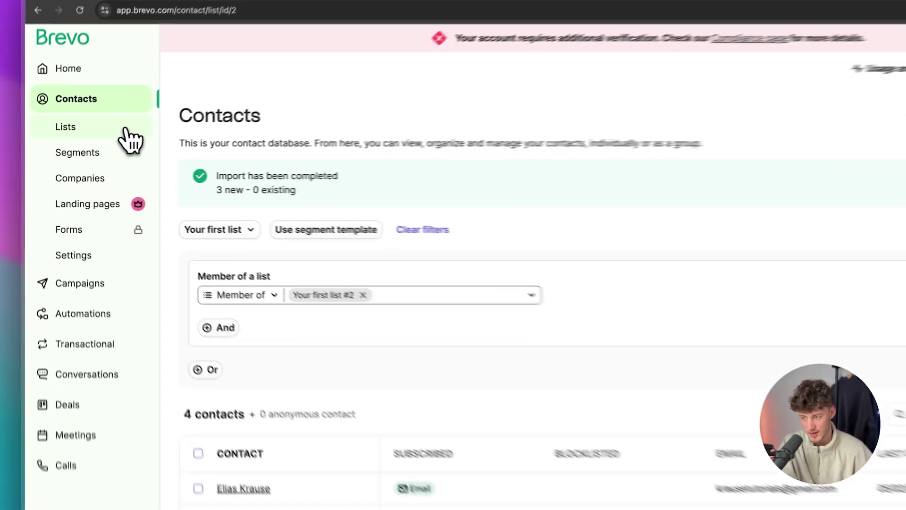
Open Your first list and view the second contact's record, scrolling through its details.
{"action": "left_click", "coordinate": [102, 140]}
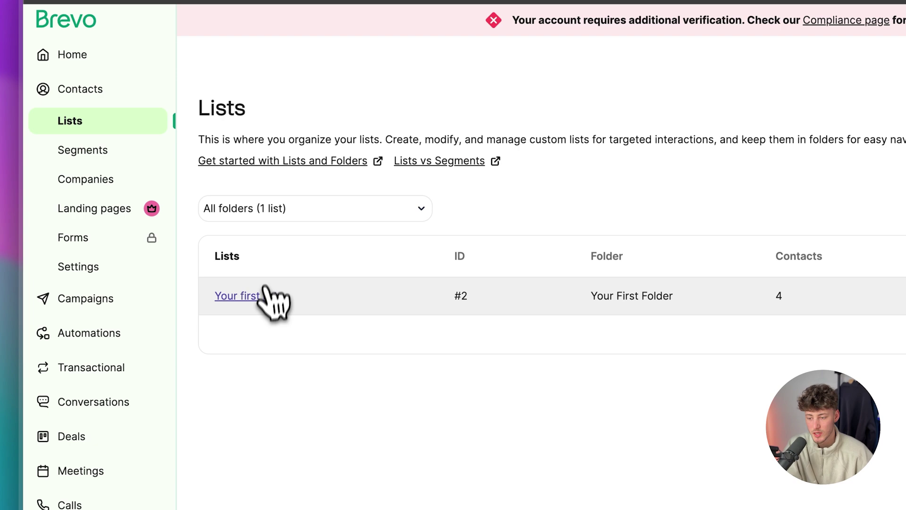
{"action": "left_click", "coordinate": [267, 290]}
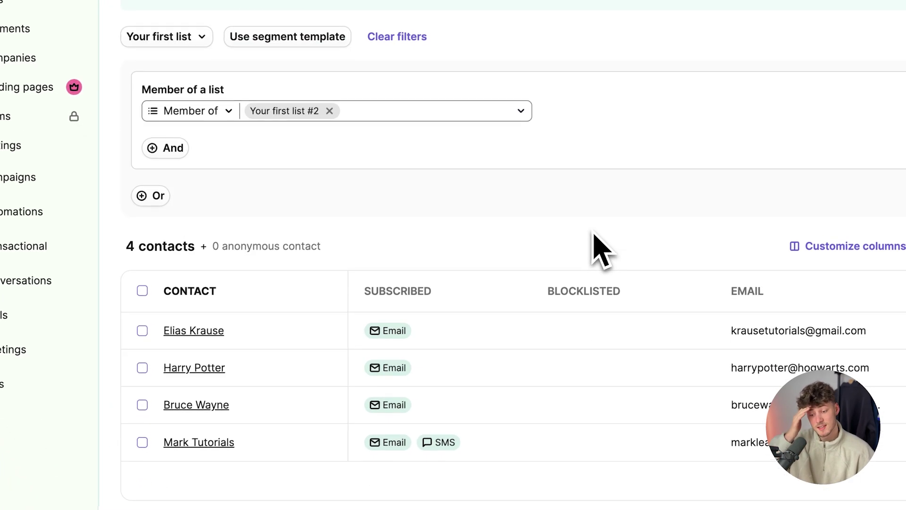
{"action": "left_click", "coordinate": [195, 369]}
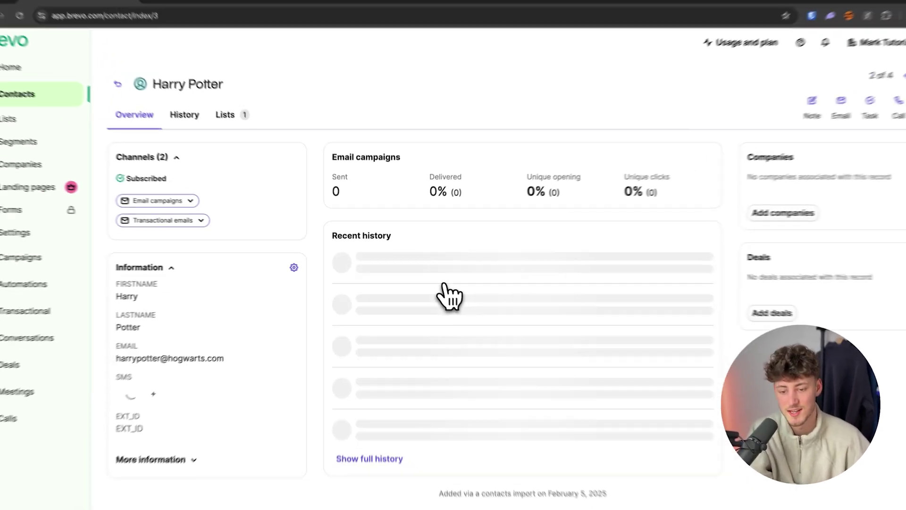
{"action": "scroll", "coordinate": [437, 290], "scroll_direction": "down", "scroll_amount": 3}
{"action": "scroll", "coordinate": [437, 289], "scroll_direction": "up", "scroll_amount": 3}
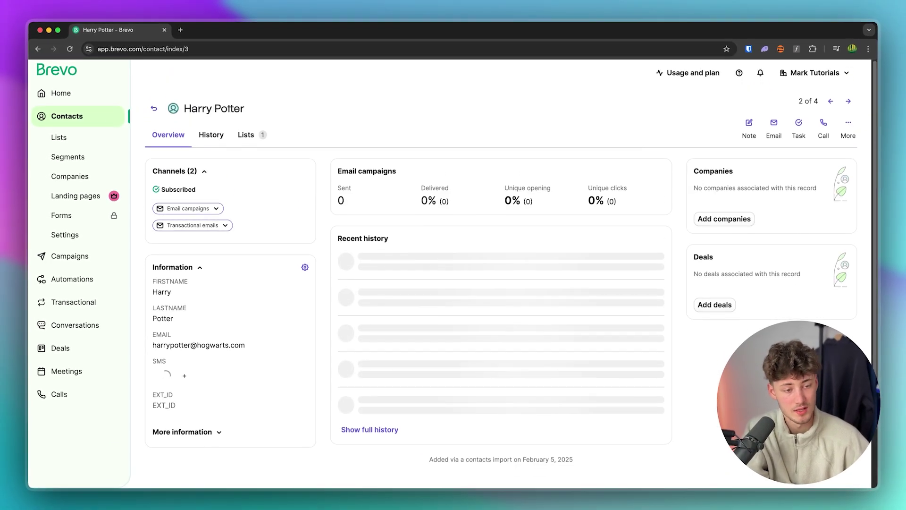
{"action": "scroll", "coordinate": [500, 269], "scroll_direction": "down", "scroll_amount": 1}
{"action": "scroll", "coordinate": [434, 279], "scroll_direction": "up", "scroll_amount": 1}
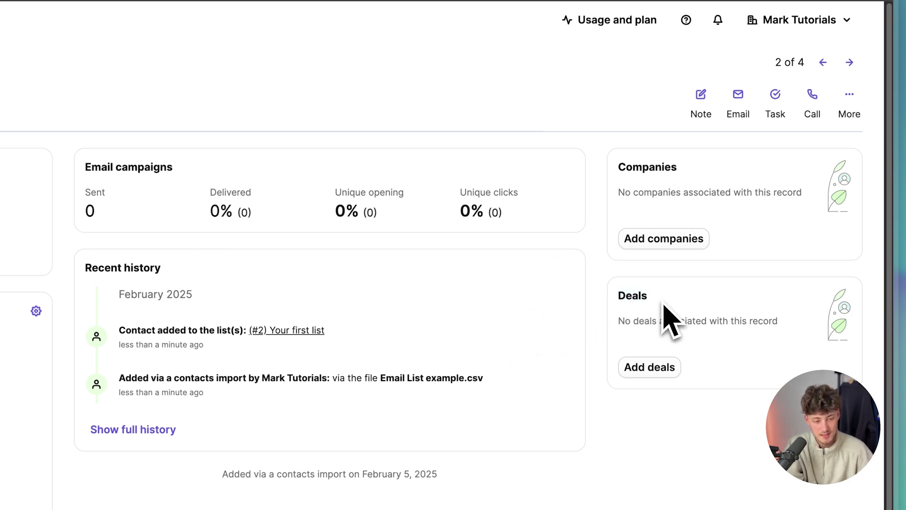
{"action": "left_click_drag", "start_coordinate": [620, 226], "coordinate": [678, 207]}
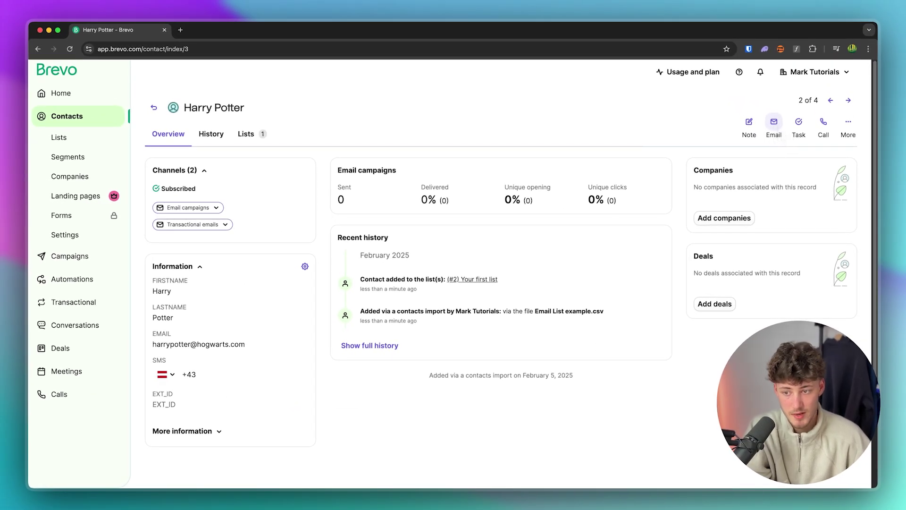
{"action": "mouse_move", "coordinate": [832, 130]}
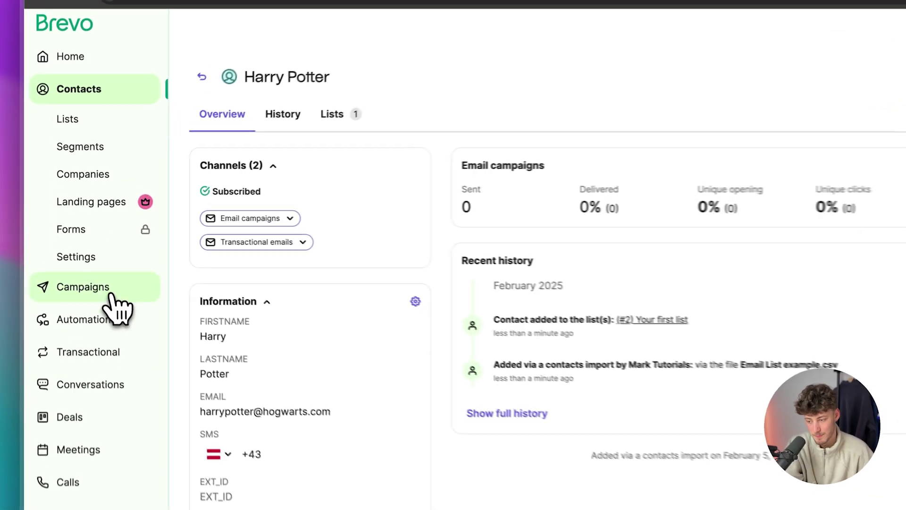
Look at the A/B test option, then create a regular email campaign named 'Test 123'.
{"action": "left_click", "coordinate": [89, 256]}
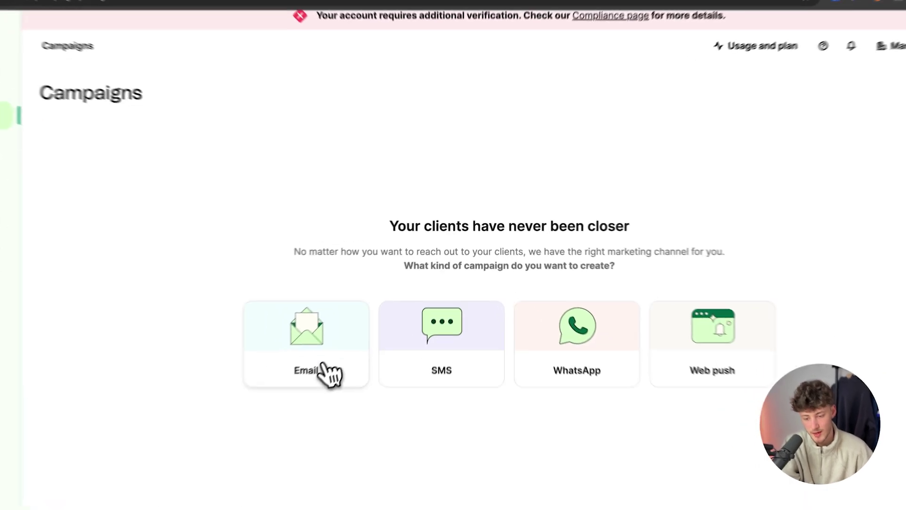
{"action": "left_click", "coordinate": [361, 330]}
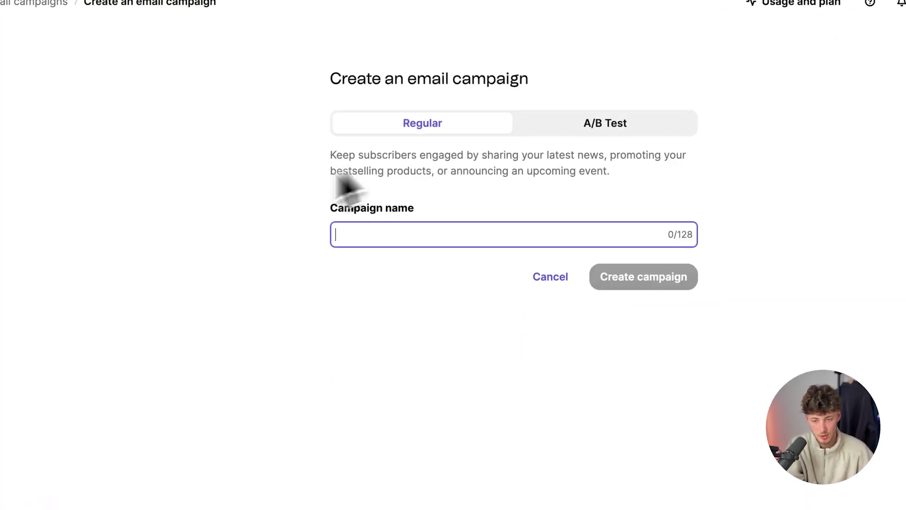
{"action": "left_click_drag", "start_coordinate": [317, 82], "coordinate": [553, 74]}
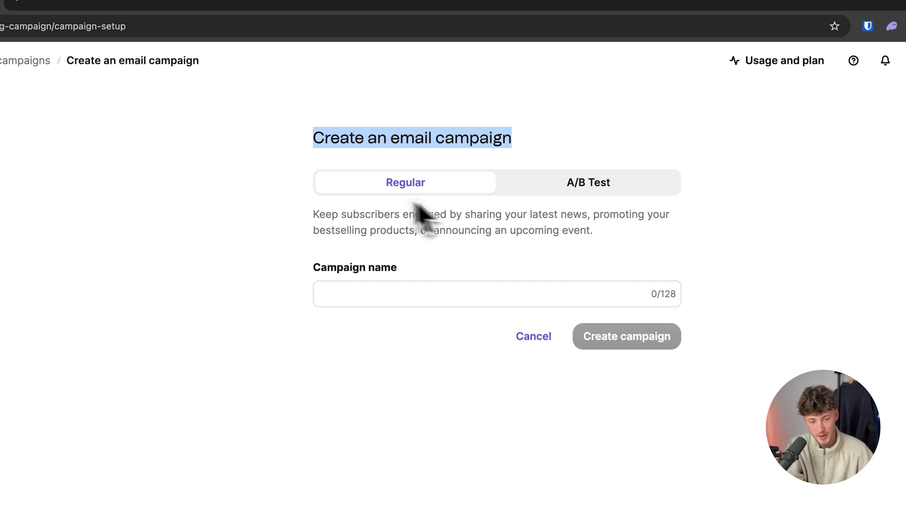
{"action": "left_click", "coordinate": [431, 143]}
{"action": "left_click", "coordinate": [580, 187]}
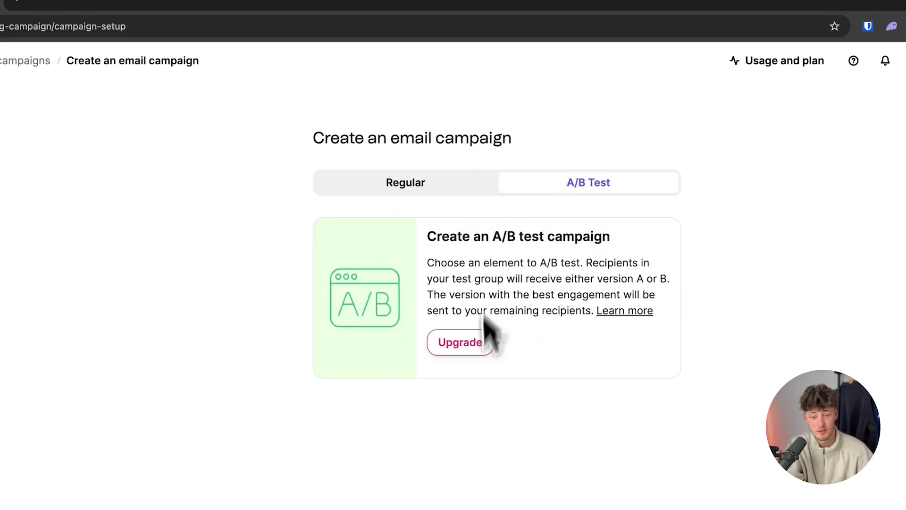
{"action": "left_click_drag", "start_coordinate": [409, 267], "coordinate": [480, 252]}
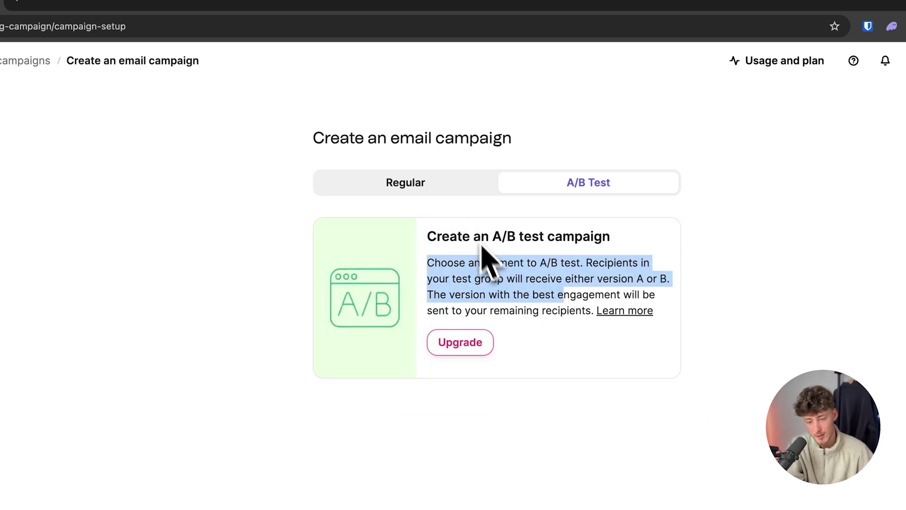
{"action": "left_click", "coordinate": [465, 189]}
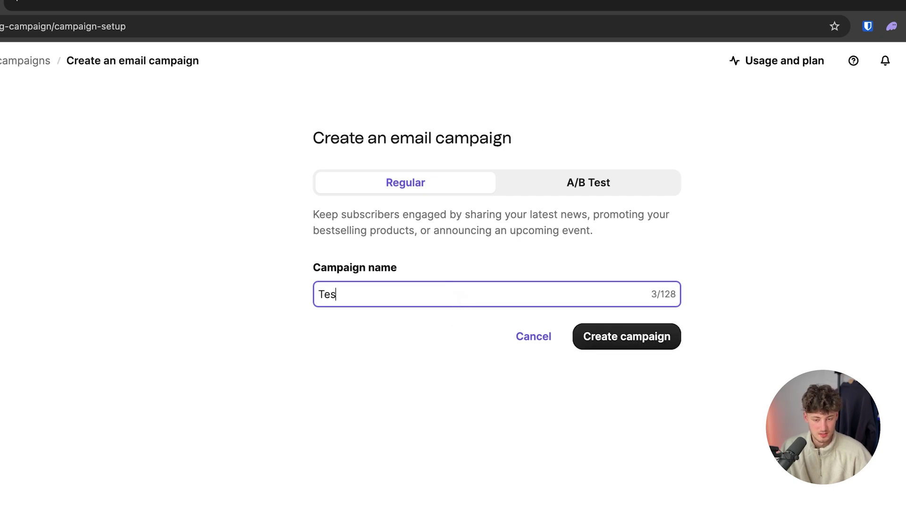
{"action": "left_click", "coordinate": [669, 344]}
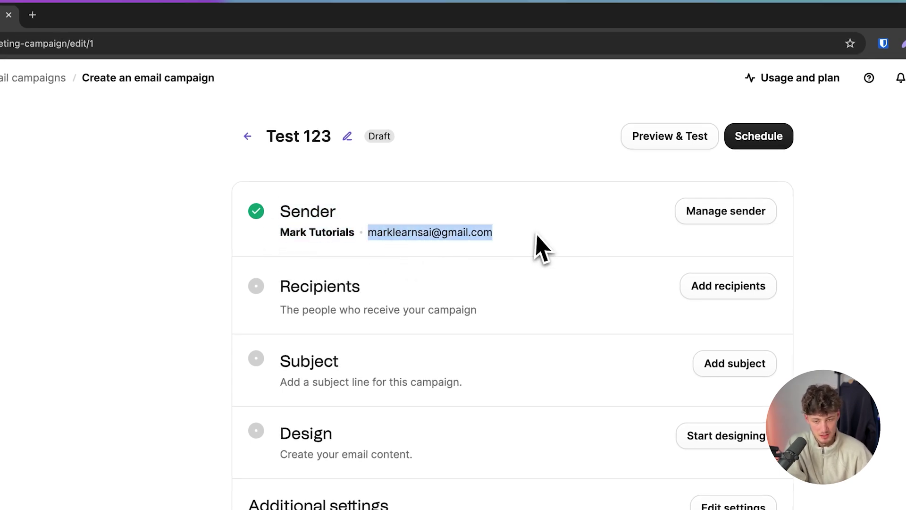
{"action": "left_click", "coordinate": [714, 211]}
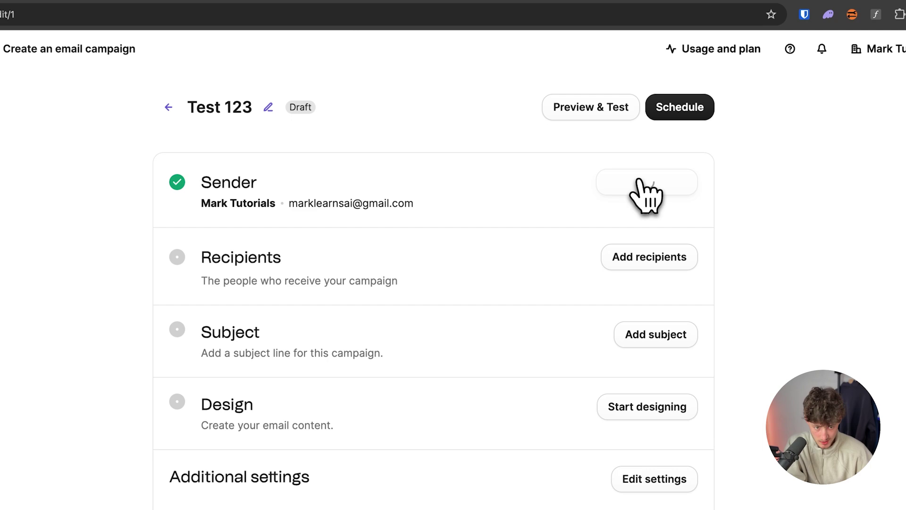
{"action": "scroll", "coordinate": [646, 199], "scroll_direction": "down", "scroll_amount": 3}
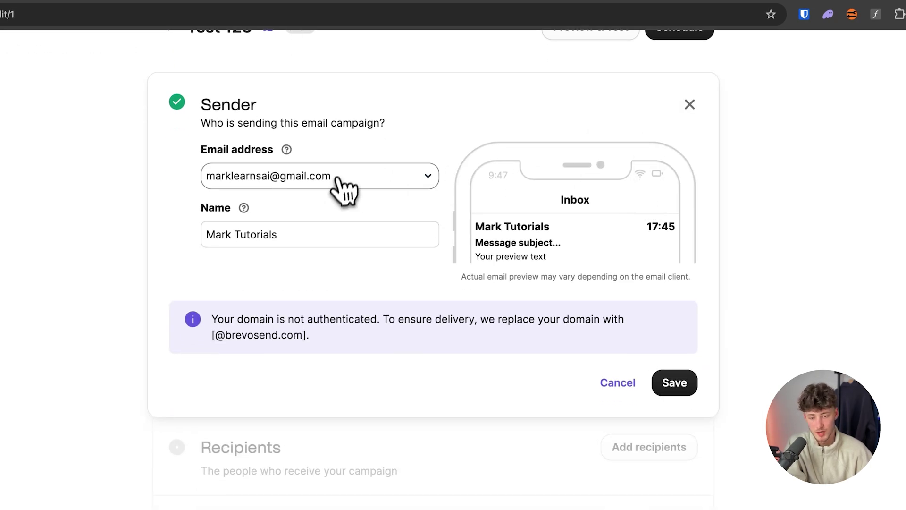
{"action": "left_click", "coordinate": [340, 176]}
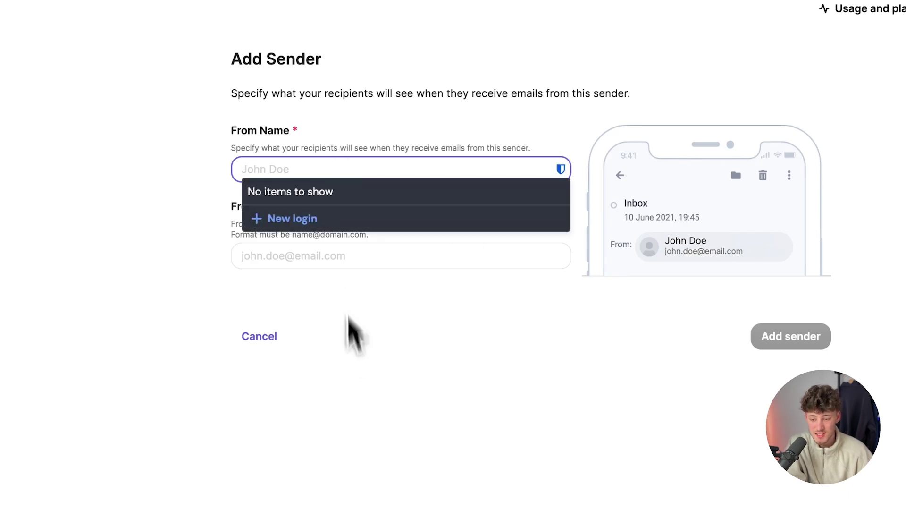
{"action": "left_click", "coordinate": [353, 339]}
{"action": "left_click", "coordinate": [304, 253]}
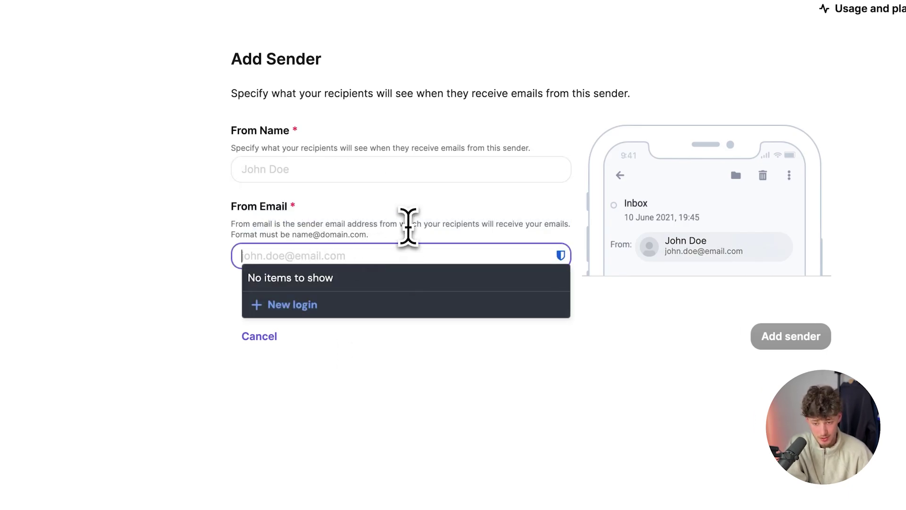
{"action": "left_click", "coordinate": [408, 226]}
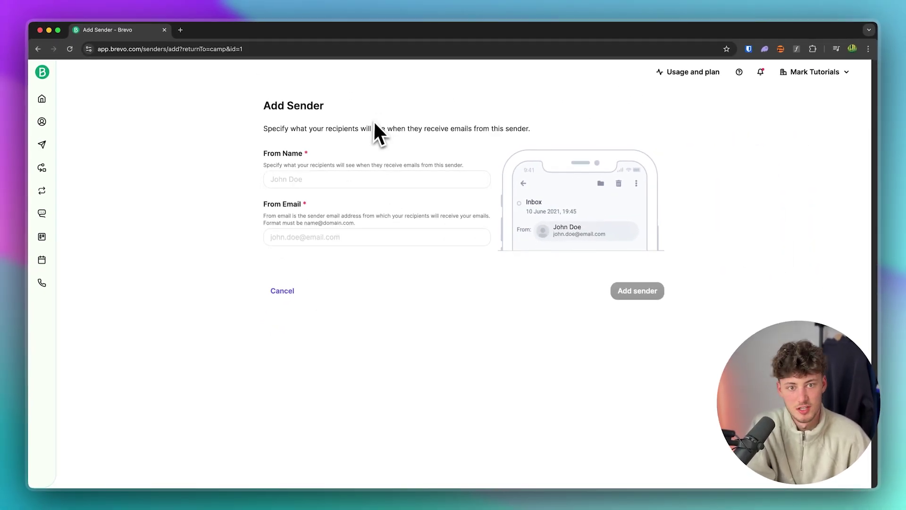
{"action": "left_click", "coordinate": [283, 291]}
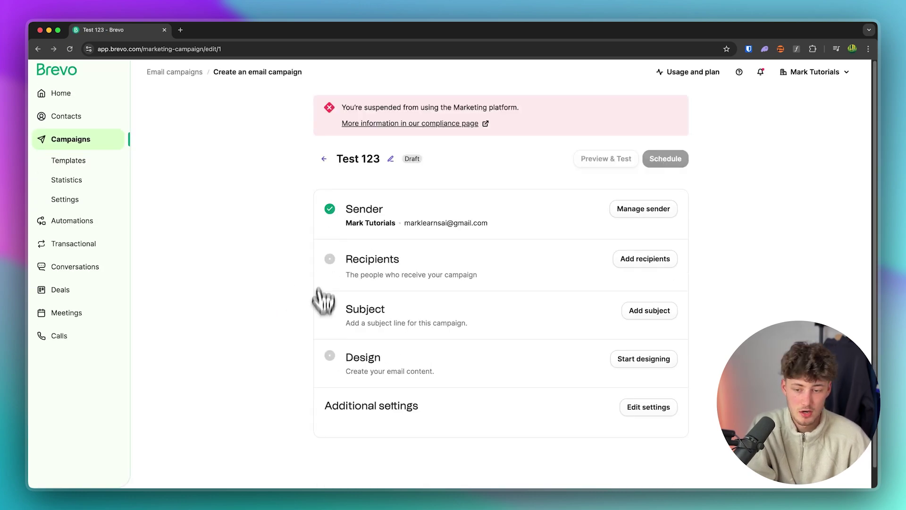
Choose Your first list #2 from Your First Folder as the recipients and save.
{"action": "scroll", "coordinate": [465, 255], "scroll_direction": "down", "scroll_amount": 1}
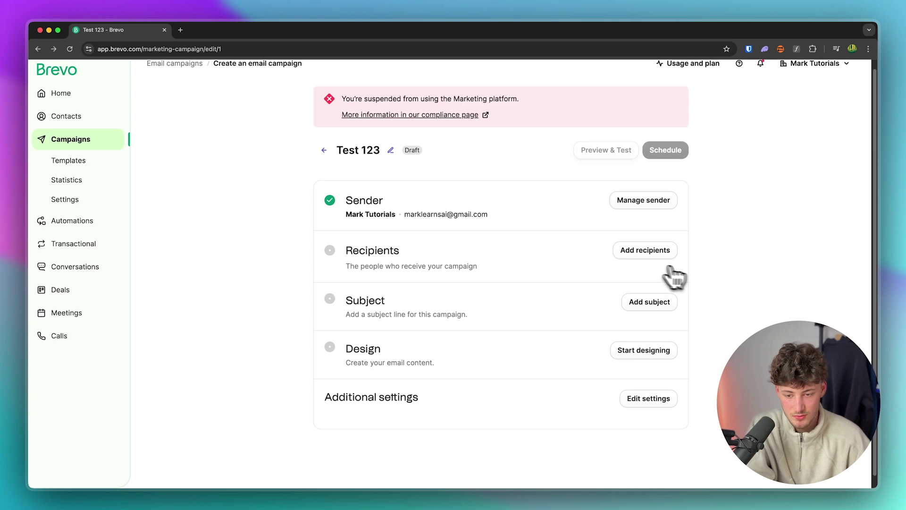
{"action": "left_click", "coordinate": [644, 249]}
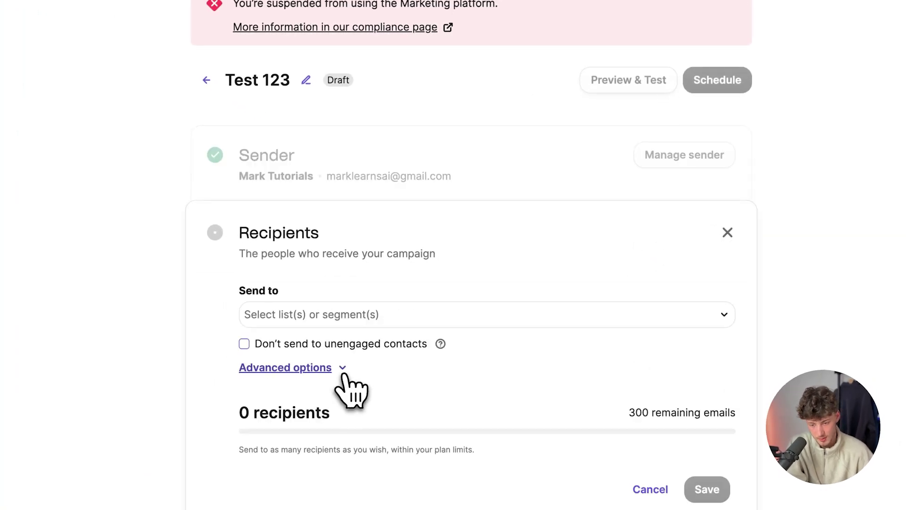
{"action": "scroll", "coordinate": [344, 368], "scroll_direction": "down", "scroll_amount": 3}
{"action": "left_click", "coordinate": [334, 170]}
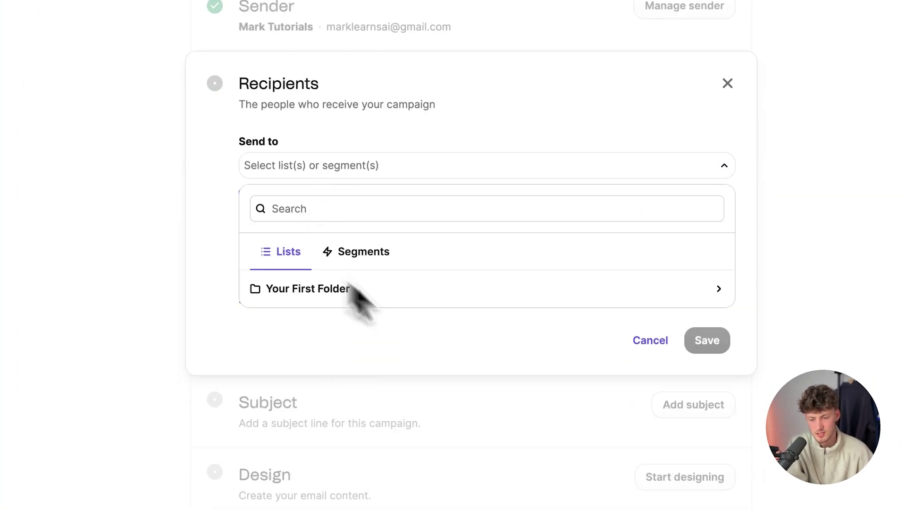
{"action": "left_click", "coordinate": [334, 299]}
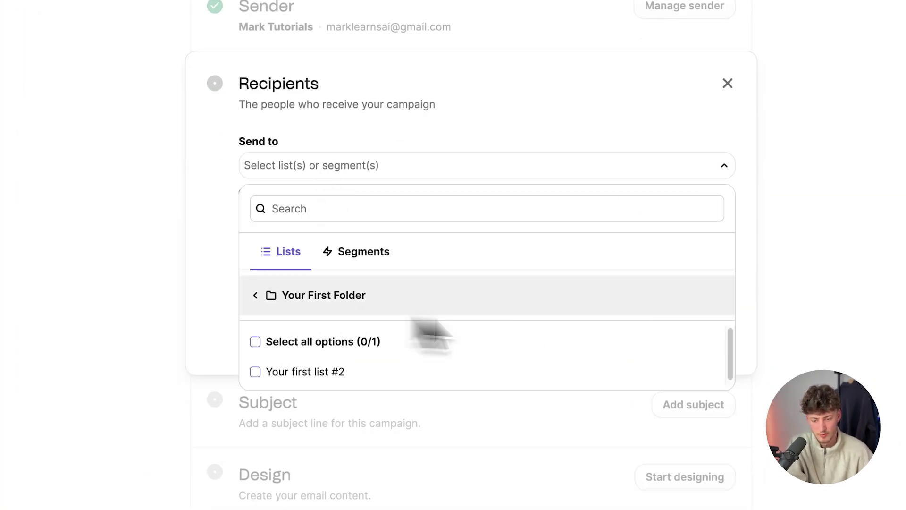
{"action": "left_click", "coordinate": [373, 373]}
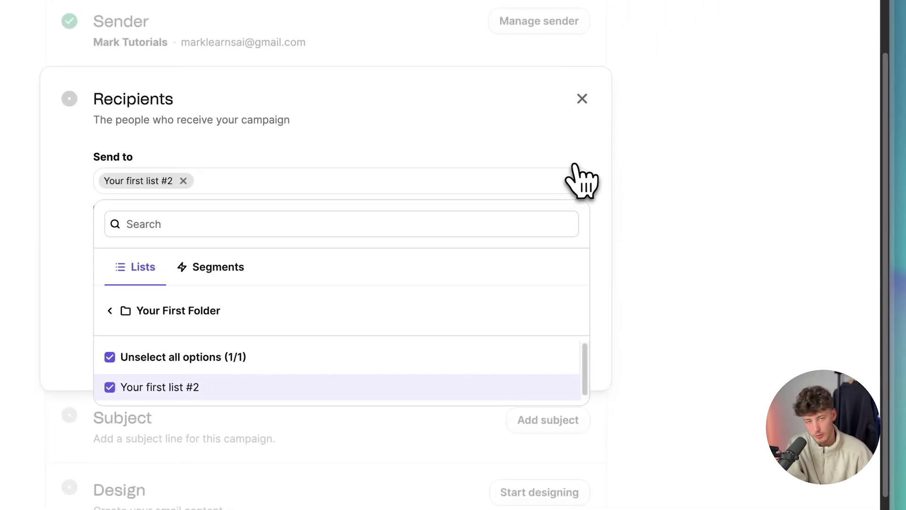
{"action": "left_click", "coordinate": [578, 191]}
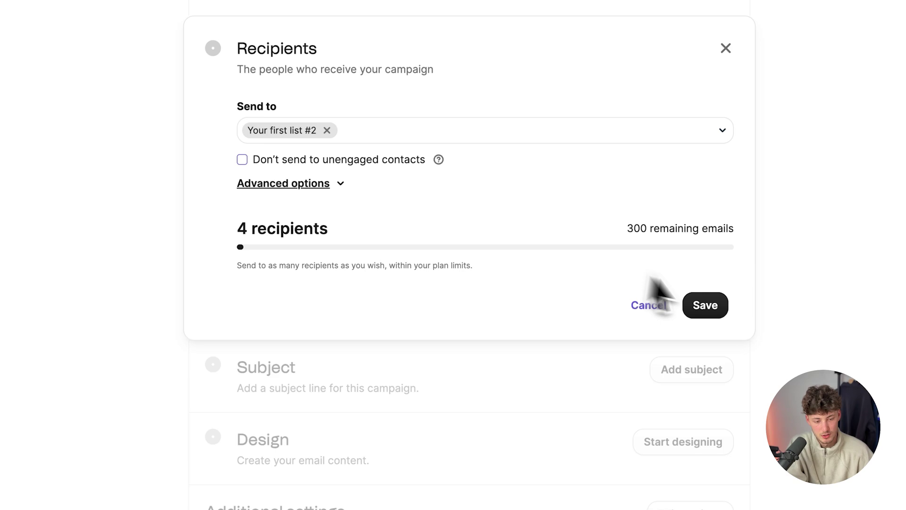
{"action": "left_click", "coordinate": [698, 315]}
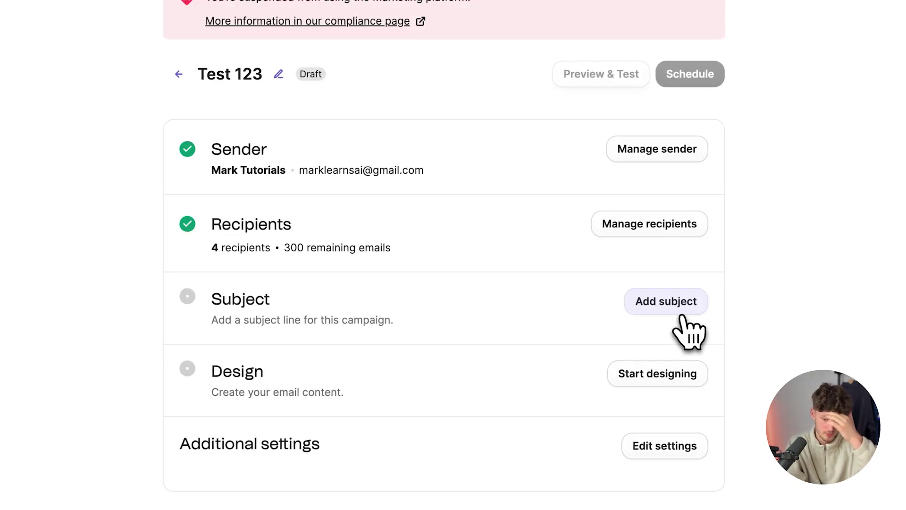
Start the subject line with 'Hey' and insert the FIRSTNAME personalization tag.
{"action": "left_click", "coordinate": [678, 316]}
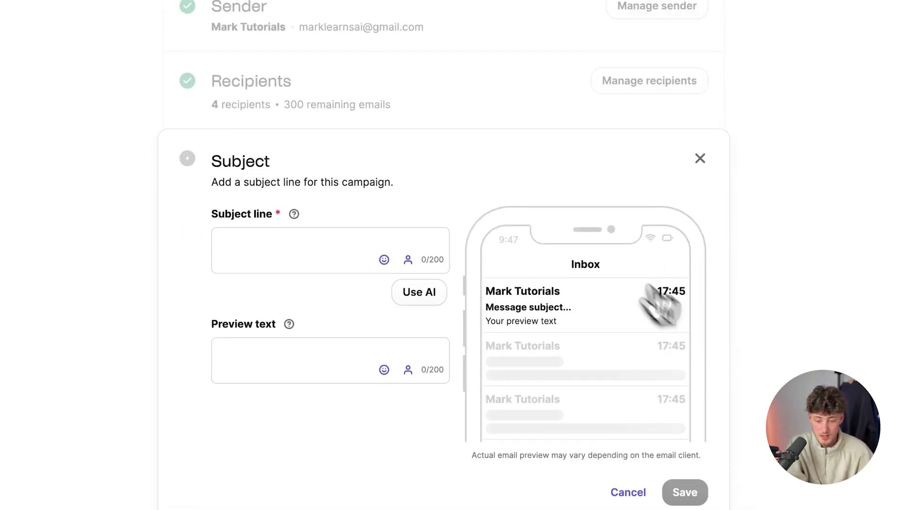
{"action": "left_click", "coordinate": [267, 248]}
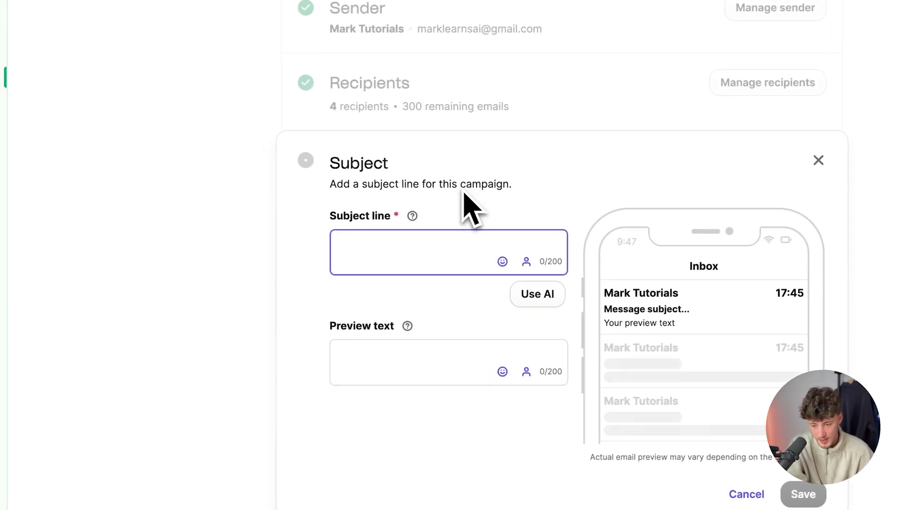
{"action": "type", "text": "Hey"}
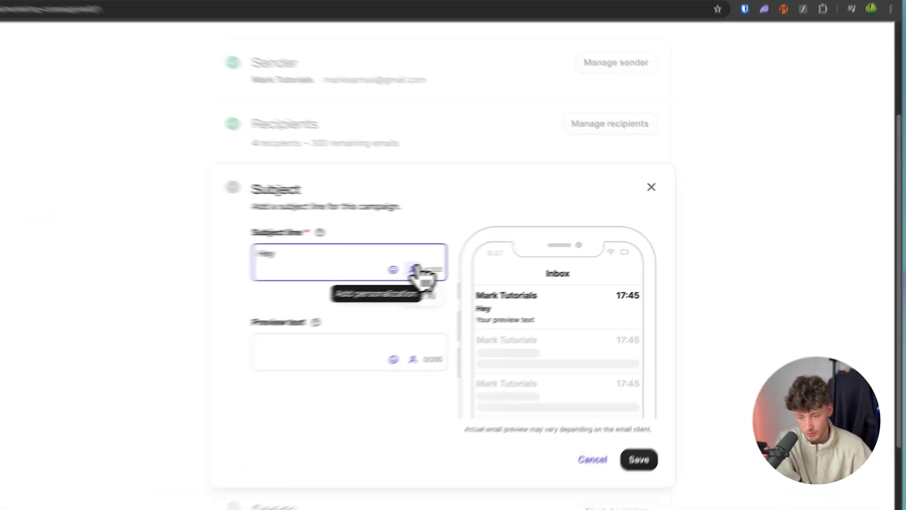
{"action": "left_click", "coordinate": [477, 262]}
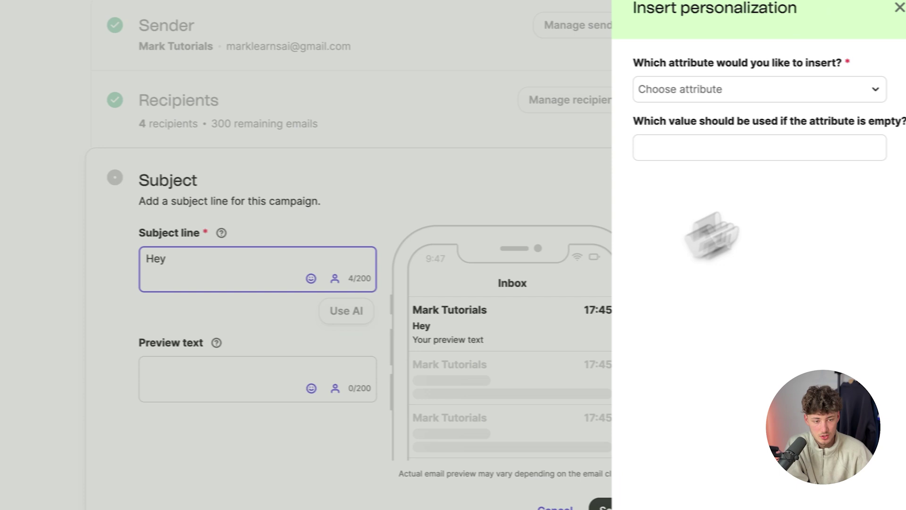
{"action": "left_click", "coordinate": [670, 88]}
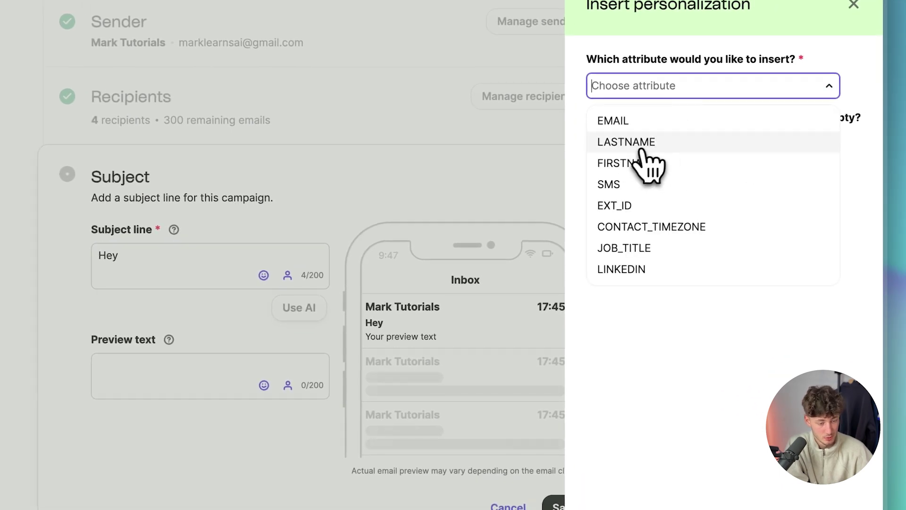
{"action": "left_click", "coordinate": [618, 162]}
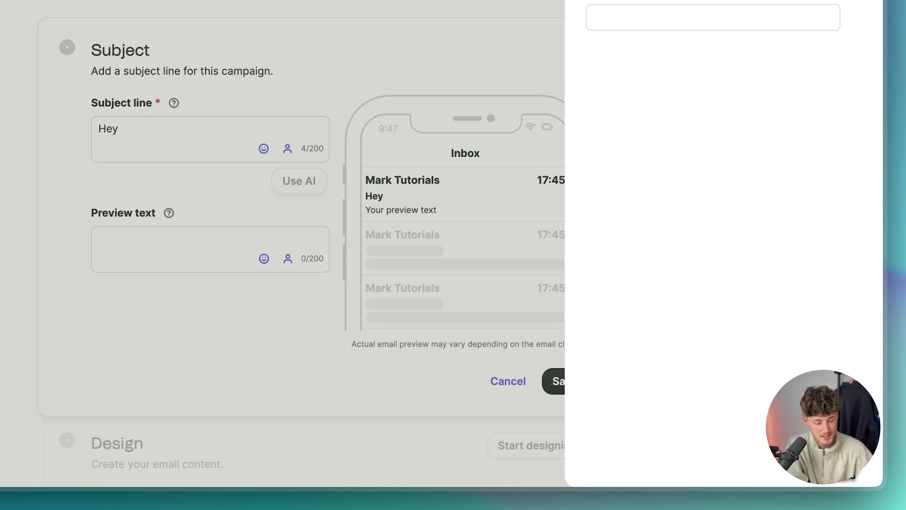
{"action": "key", "text": "Return"}
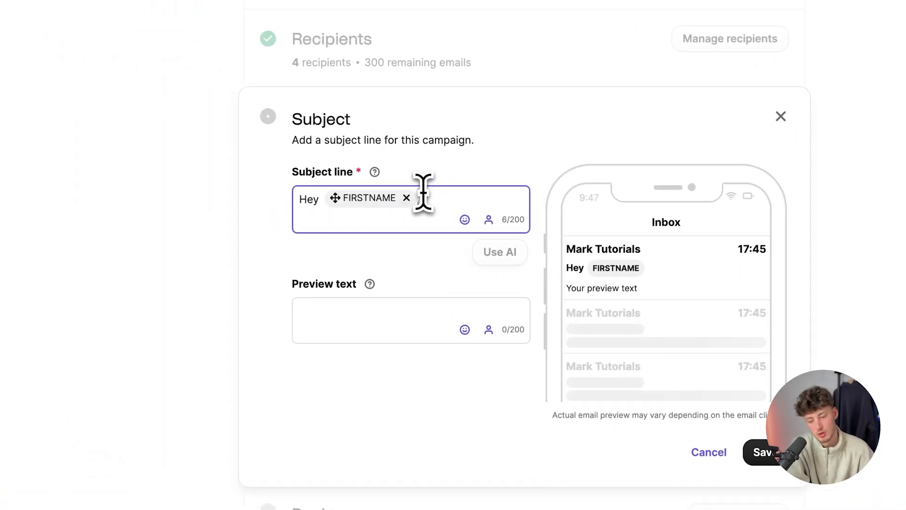
Finish the subject with 'have you heard about ____.' and save it.
{"action": "type", "text": "havv"}
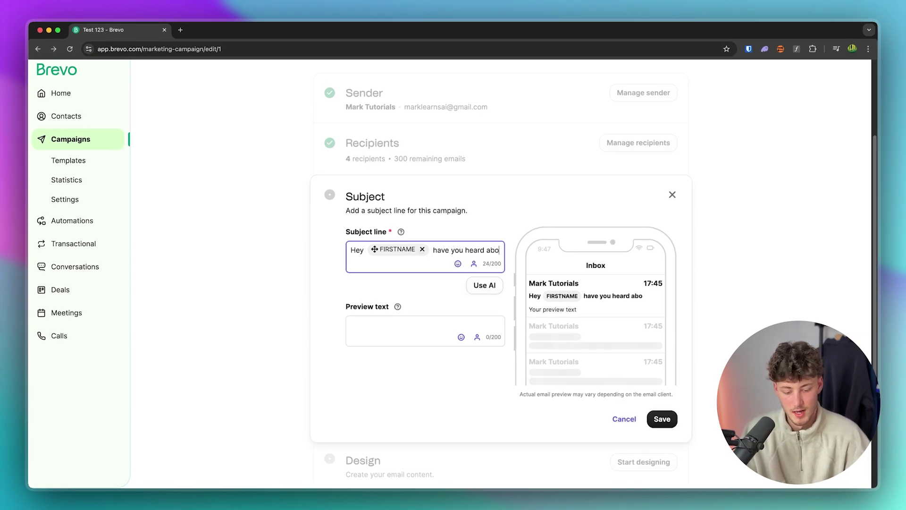
{"action": "type", "text": "ut _______"}
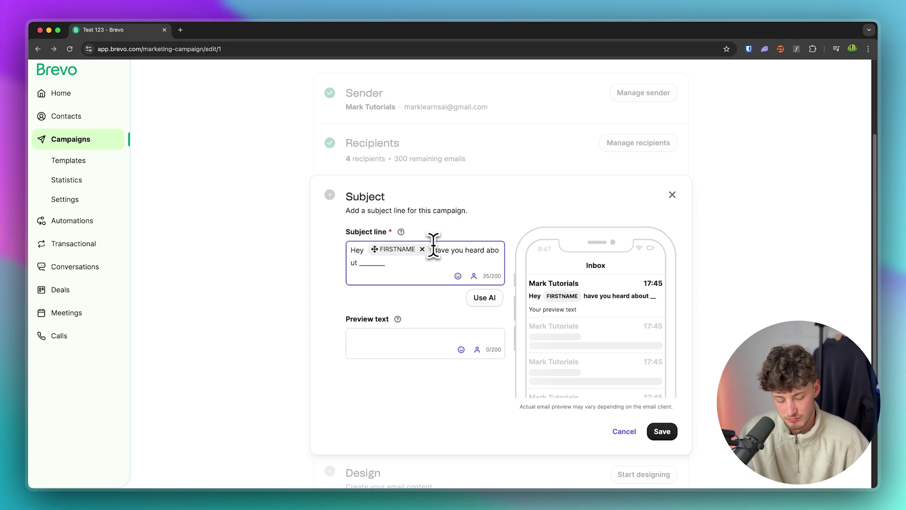
{"action": "type", "text": "_"}
{"action": "scroll", "coordinate": [410, 257], "scroll_direction": "down", "scroll_amount": 3}
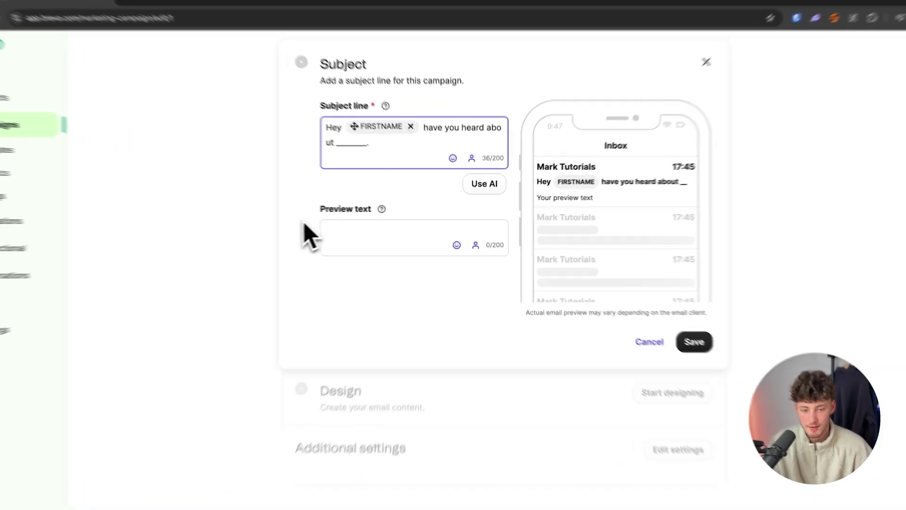
{"action": "left_click_drag", "start_coordinate": [332, 194], "coordinate": [388, 184]}
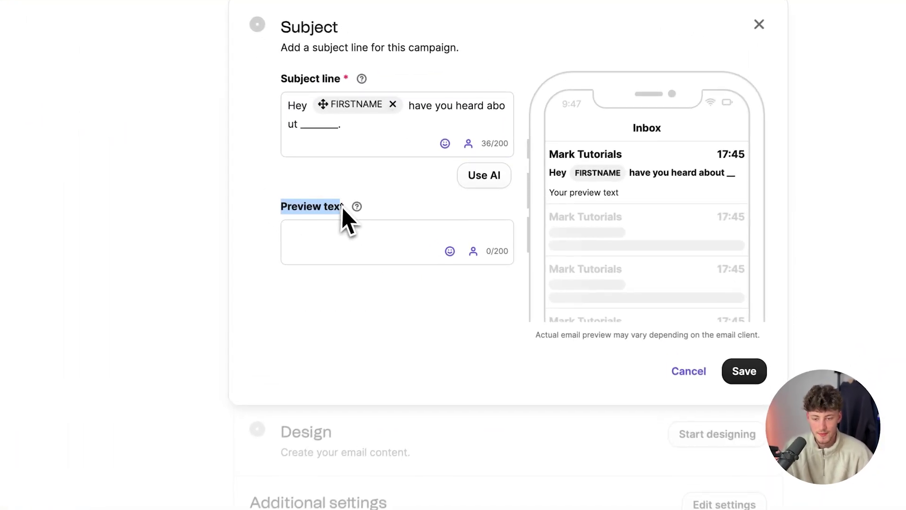
{"action": "left_click", "coordinate": [343, 220]}
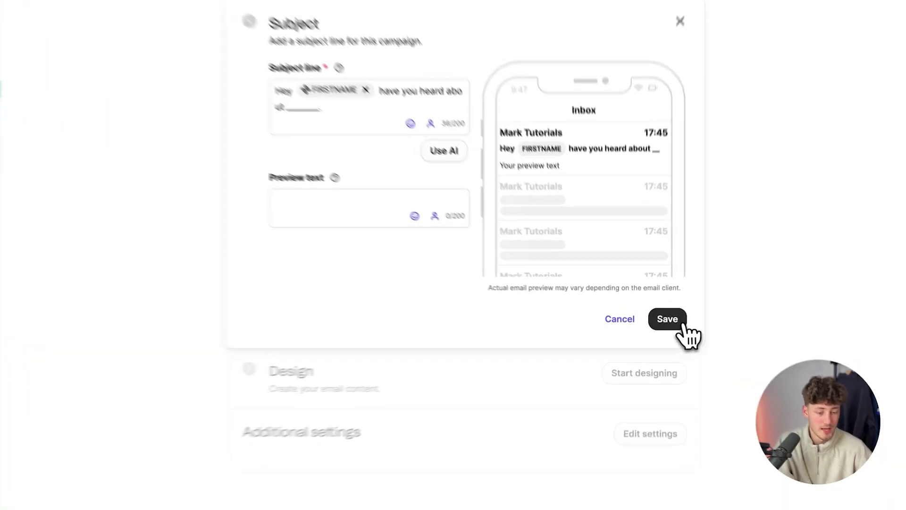
{"action": "left_click", "coordinate": [662, 323]}
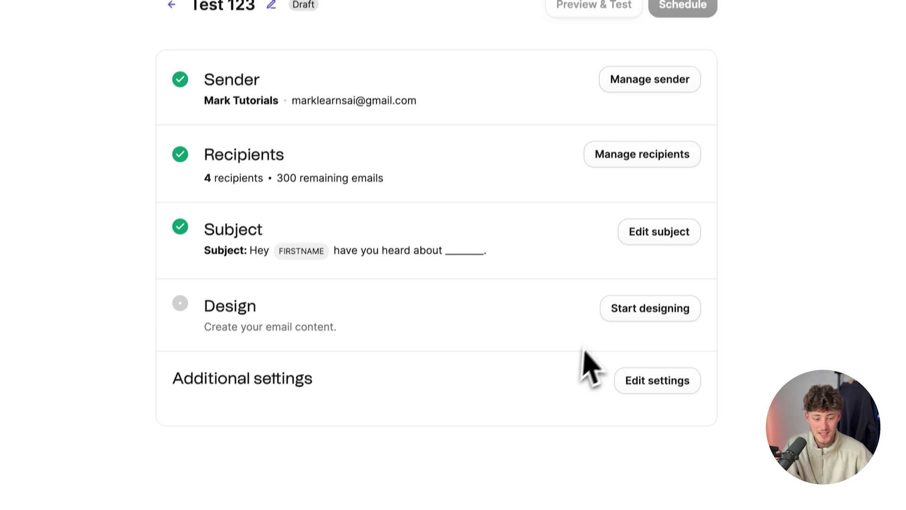
Start designing the email and skip brand setup to reach the template selection page.
{"action": "left_click", "coordinate": [623, 343]}
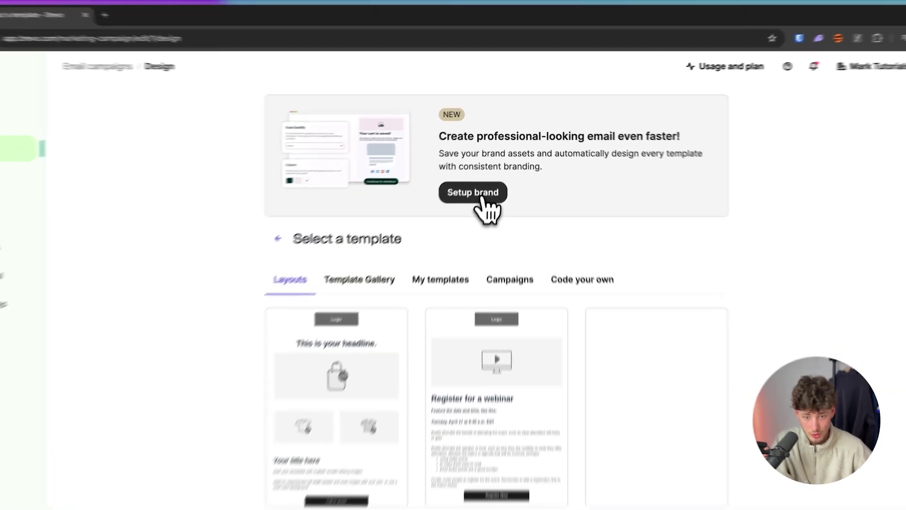
{"action": "left_click", "coordinate": [479, 178]}
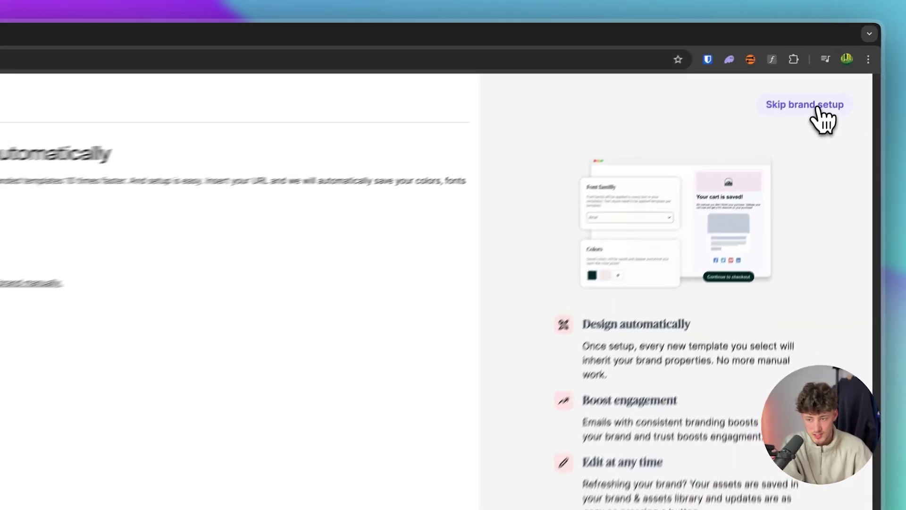
{"action": "left_click", "coordinate": [831, 84]}
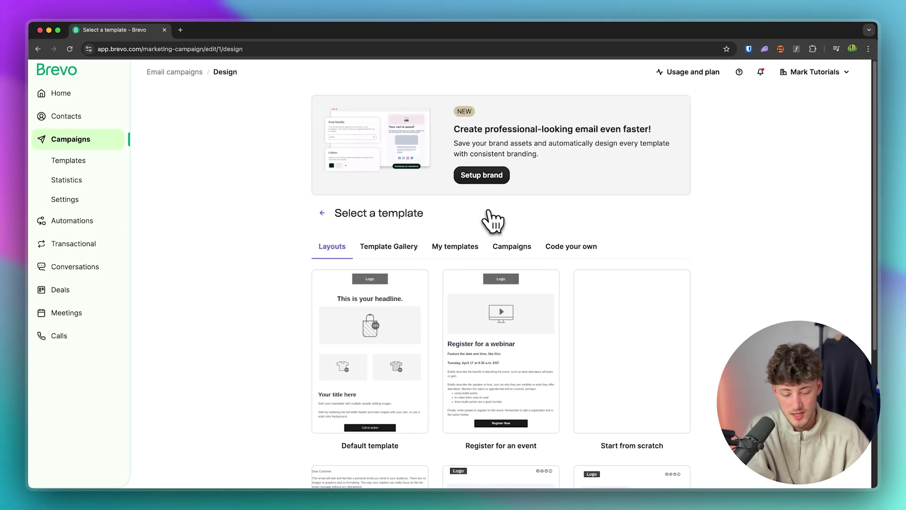
Browse the Template Gallery designs and check My templates for saved templates.
{"action": "scroll", "coordinate": [492, 219], "scroll_direction": "down", "scroll_amount": 3}
{"action": "scroll", "coordinate": [268, 272], "scroll_direction": "down", "scroll_amount": 5}
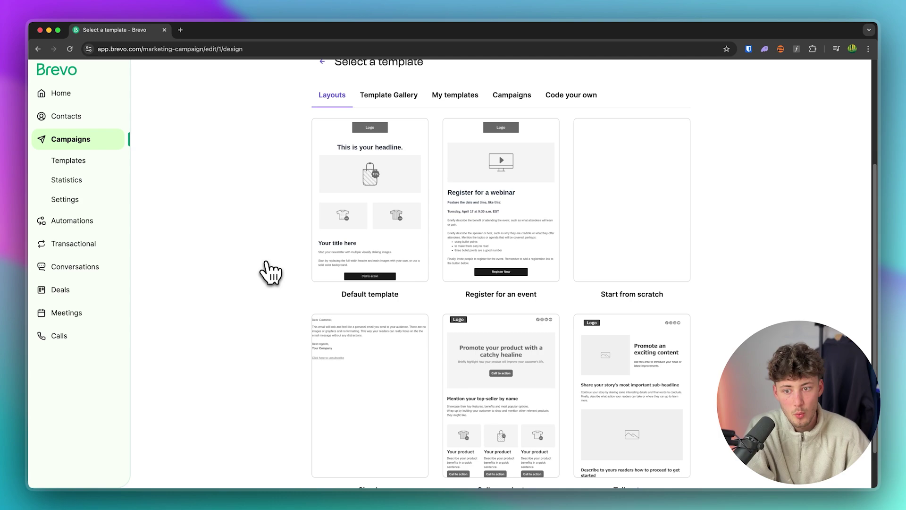
{"action": "scroll", "coordinate": [271, 273], "scroll_direction": "up", "scroll_amount": 8}
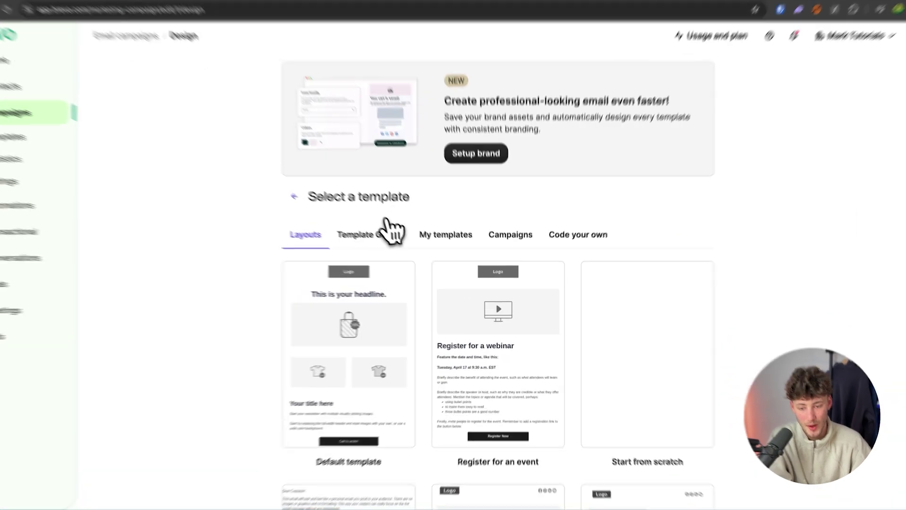
{"action": "left_click", "coordinate": [399, 247]}
{"action": "left_click", "coordinate": [419, 213]}
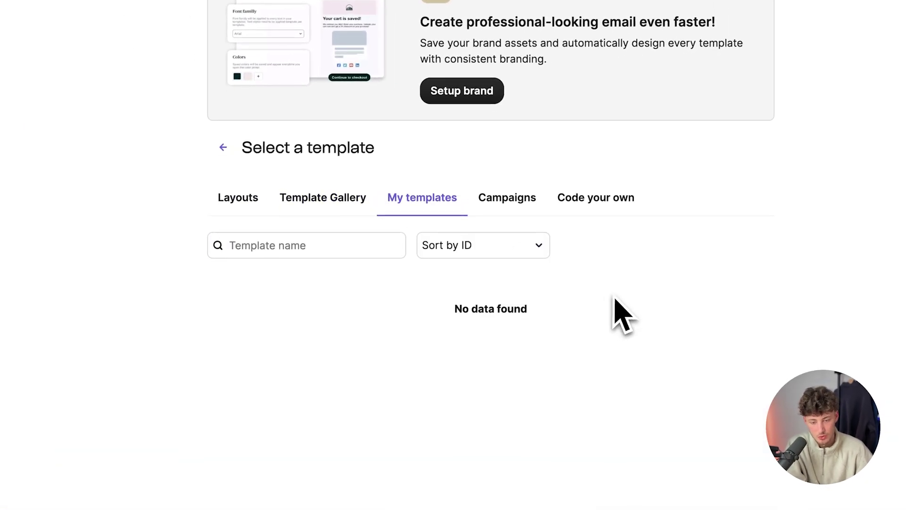
{"action": "left_click", "coordinate": [358, 215]}
Preview the full BECYCLE Release template, then close the preview.
{"action": "scroll", "coordinate": [407, 342], "scroll_direction": "down", "scroll_amount": 10}
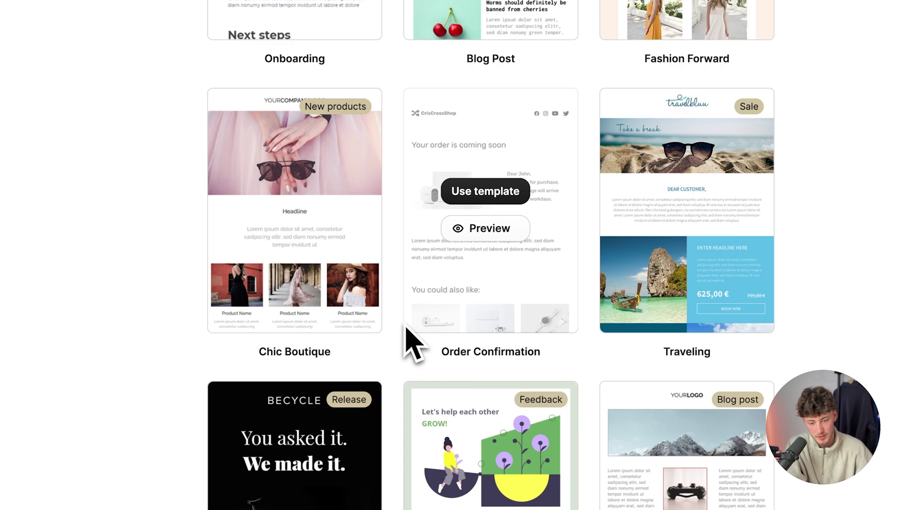
{"action": "scroll", "coordinate": [610, 333], "scroll_direction": "down", "scroll_amount": 10}
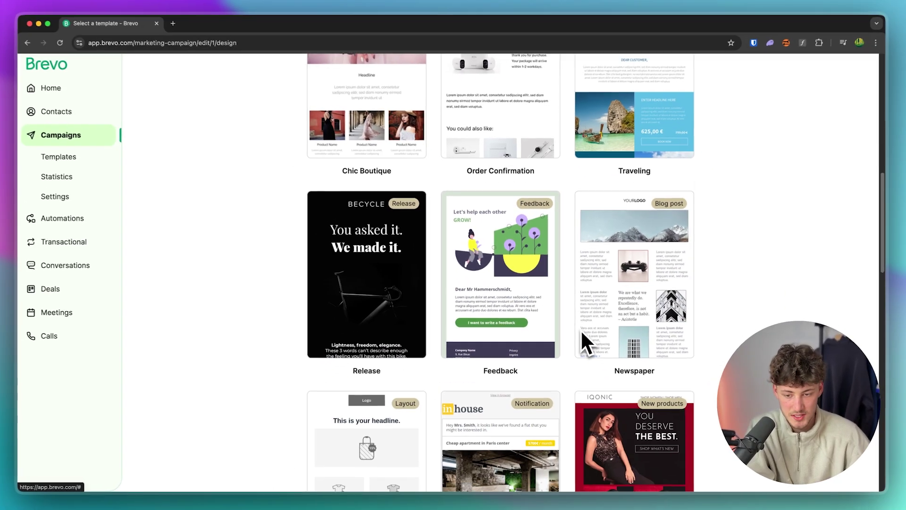
{"action": "scroll", "coordinate": [654, 215], "scroll_direction": "up", "scroll_amount": 7}
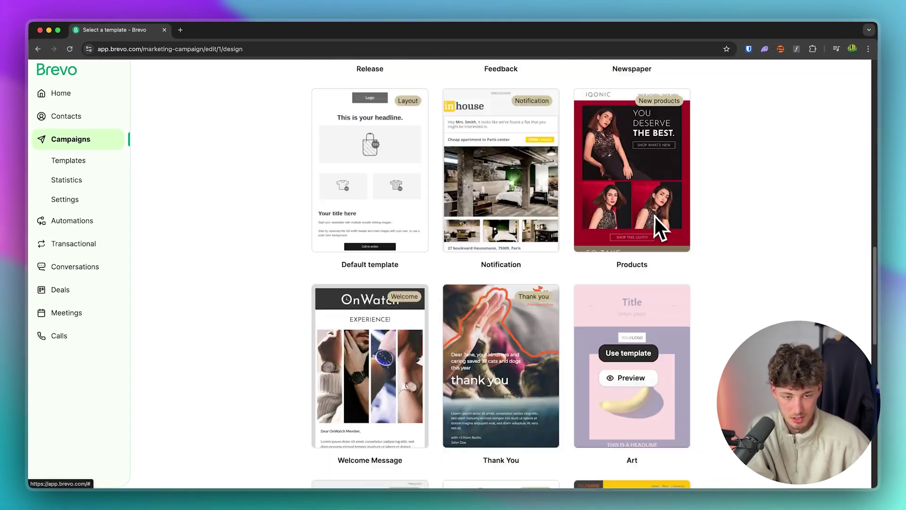
{"action": "scroll", "coordinate": [654, 215], "scroll_direction": "down", "scroll_amount": 2}
{"action": "scroll", "coordinate": [653, 216], "scroll_direction": "up", "scroll_amount": 1}
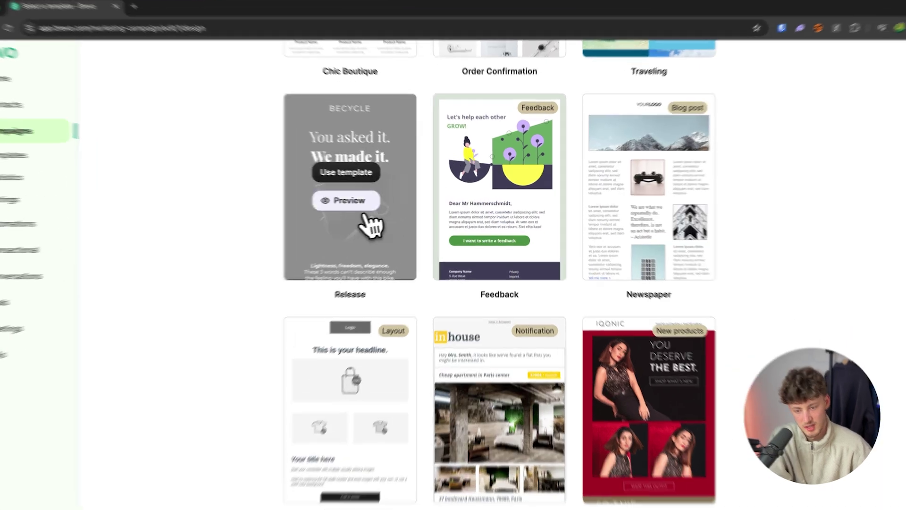
{"action": "left_click", "coordinate": [362, 203]}
{"action": "scroll", "coordinate": [455, 303], "scroll_direction": "down", "scroll_amount": 1}
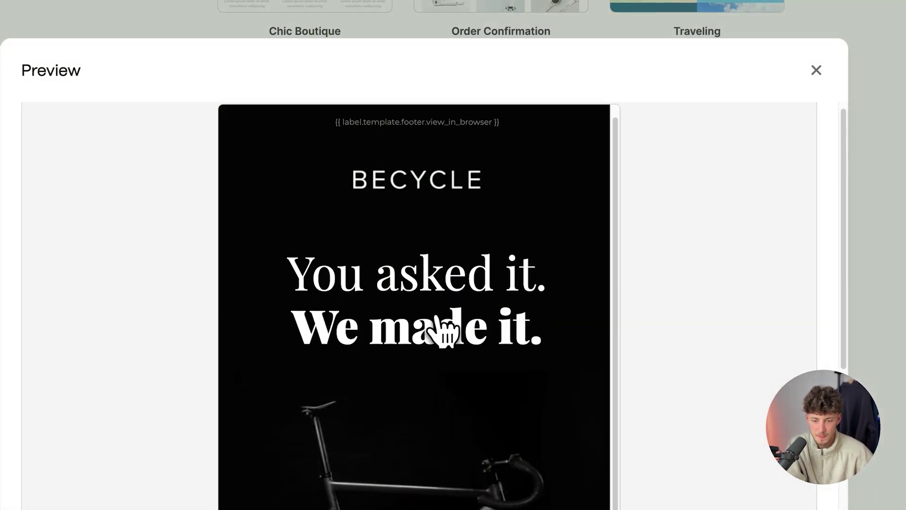
{"action": "scroll", "coordinate": [435, 315], "scroll_direction": "down", "scroll_amount": 8}
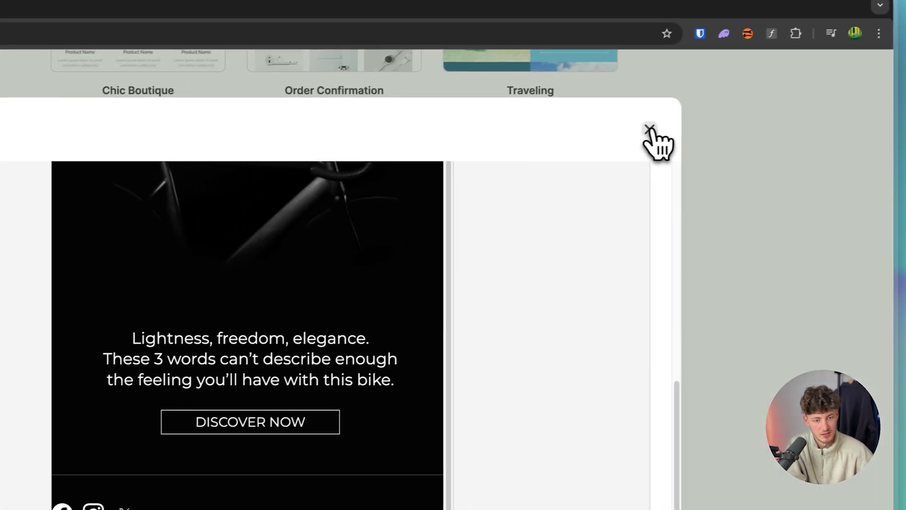
{"action": "left_click", "coordinate": [816, 70]}
{"action": "scroll", "coordinate": [538, 265], "scroll_direction": "up", "scroll_amount": 3}
{"action": "scroll", "coordinate": [538, 265], "scroll_direction": "up", "scroll_amount": 7}
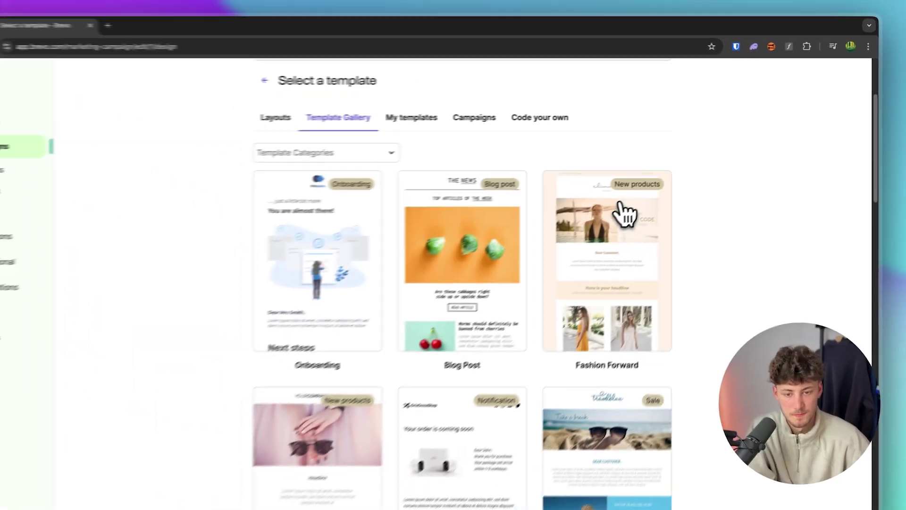
{"action": "scroll", "coordinate": [644, 200], "scroll_direction": "down", "scroll_amount": 8}
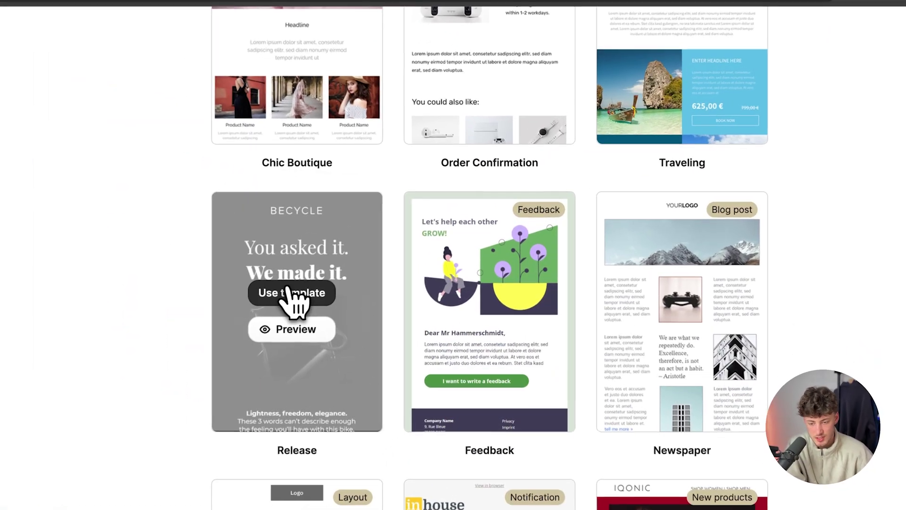
Load the Release template into the editor and dismiss the design tab announcement.
{"action": "left_click", "coordinate": [359, 255]}
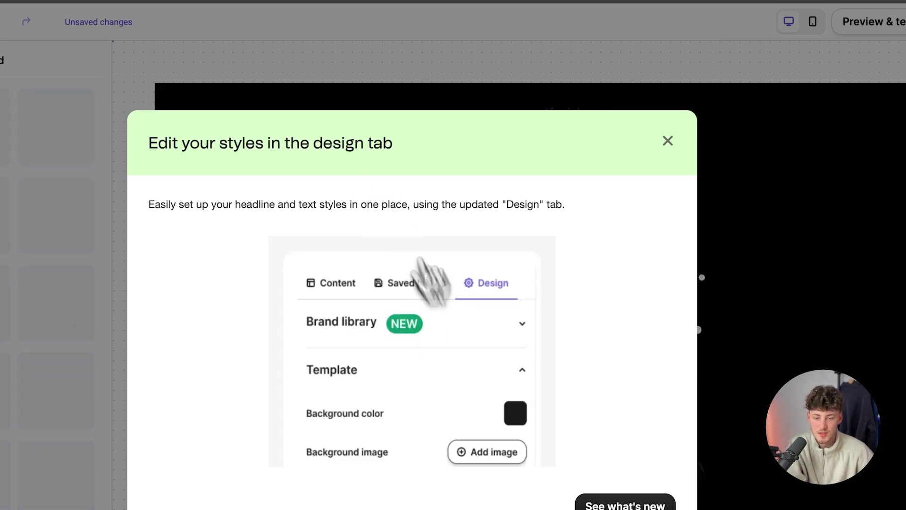
{"action": "left_click", "coordinate": [667, 141]}
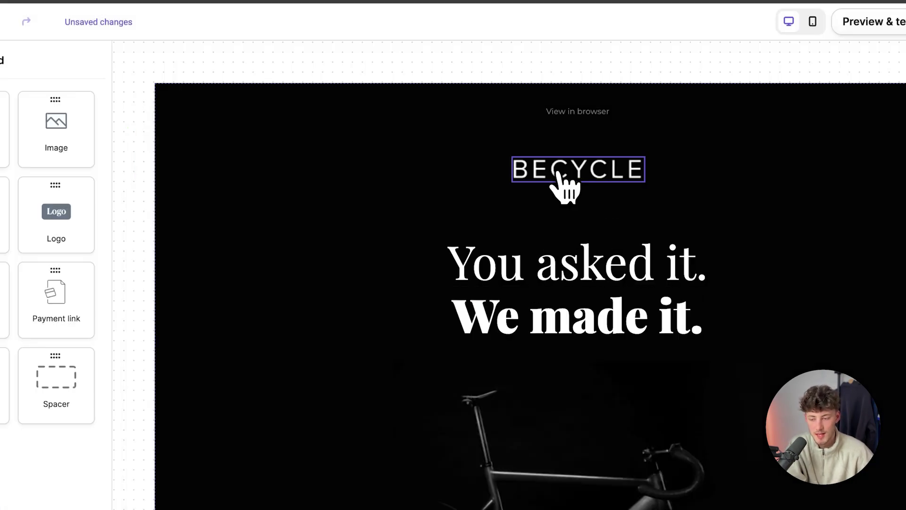
{"action": "scroll", "coordinate": [561, 180], "scroll_direction": "down", "scroll_amount": 3}
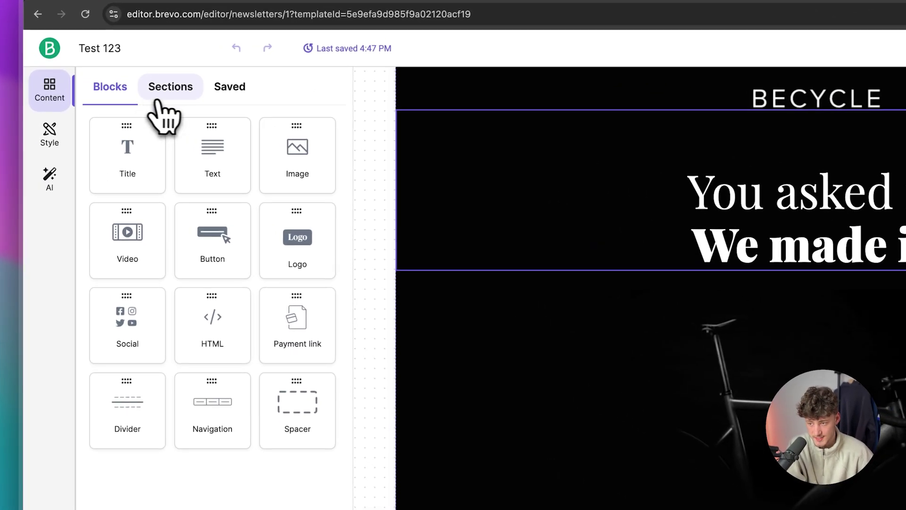
Look through the pre-designed Sections list, then switch to the basic Blocks.
{"action": "left_click", "coordinate": [124, 101]}
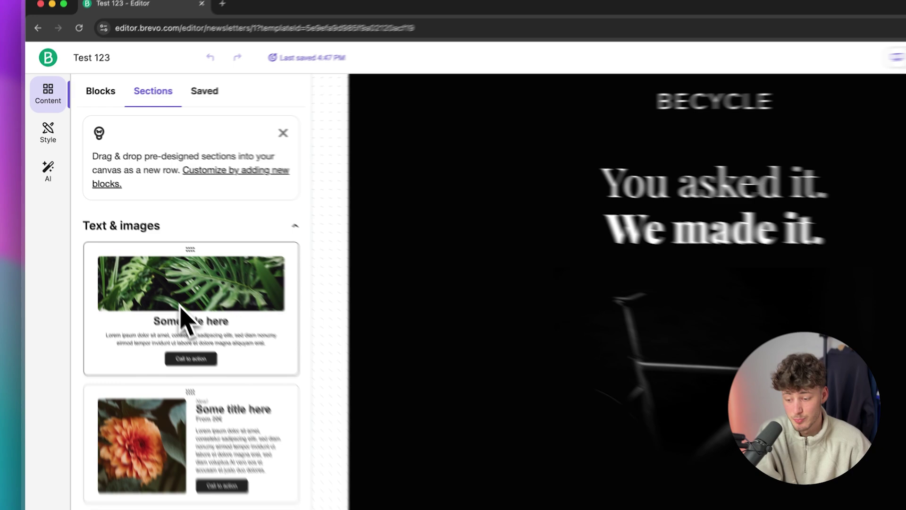
{"action": "scroll", "coordinate": [201, 354], "scroll_direction": "down", "scroll_amount": 4}
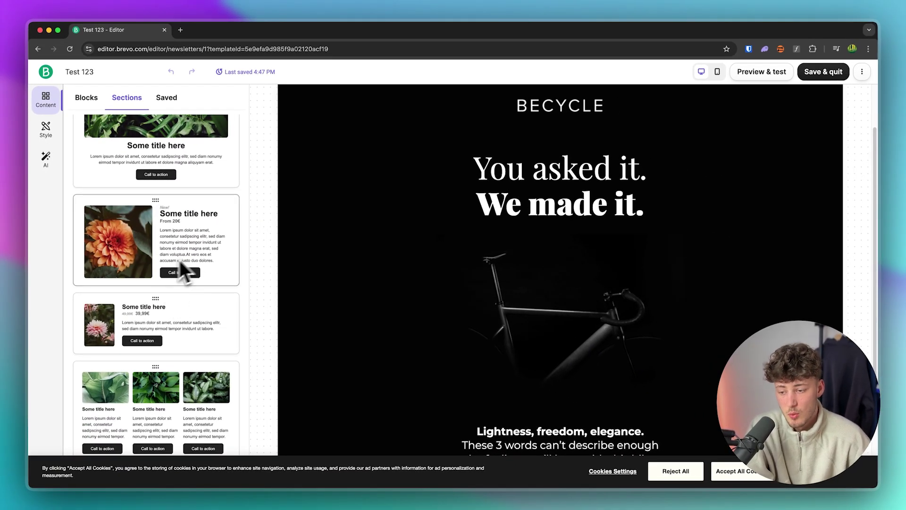
{"action": "scroll", "coordinate": [178, 264], "scroll_direction": "down", "scroll_amount": 3}
{"action": "scroll", "coordinate": [141, 253], "scroll_direction": "up", "scroll_amount": 2}
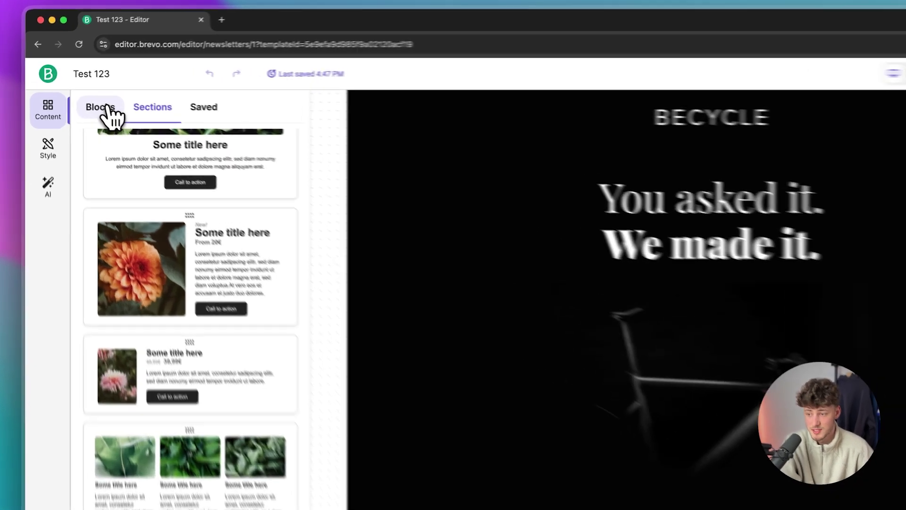
{"action": "left_click", "coordinate": [90, 97]}
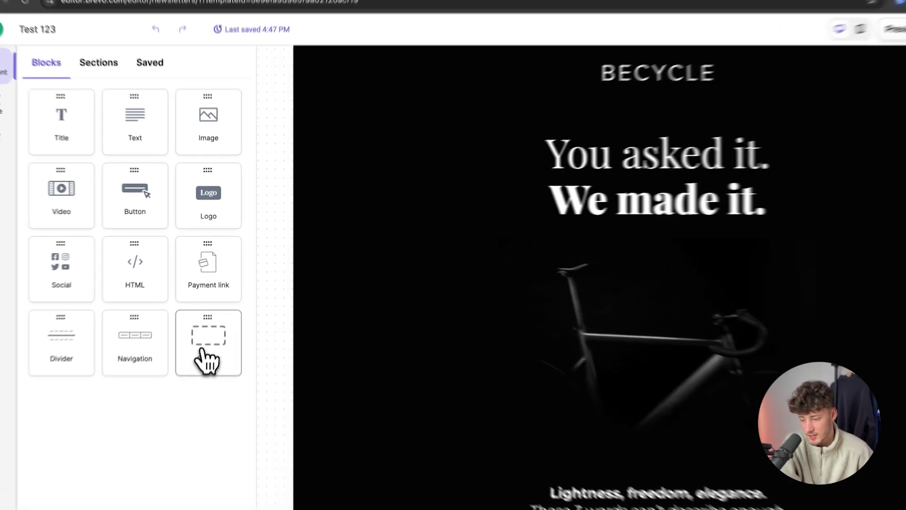
{"action": "left_click_drag", "start_coordinate": [207, 326], "coordinate": [236, 317]}
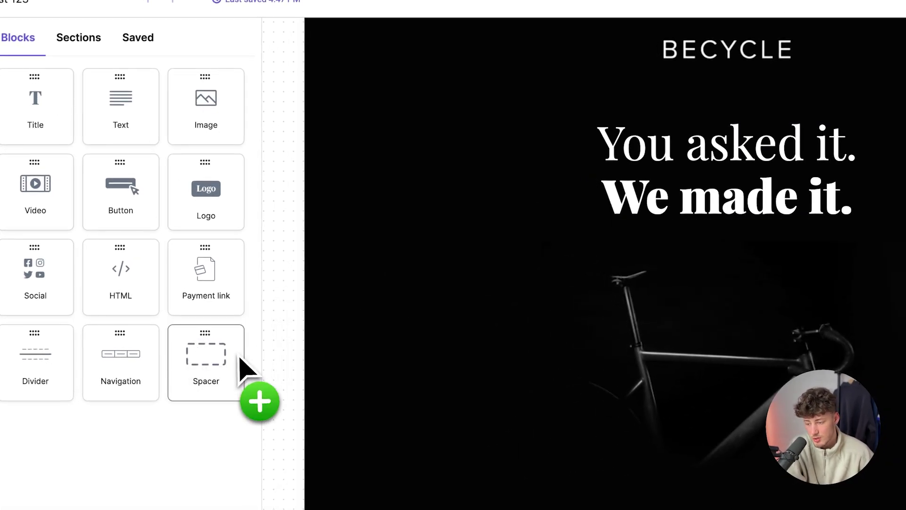
{"action": "left_click_drag", "start_coordinate": [240, 363], "coordinate": [235, 365]}
{"action": "left_click_drag", "start_coordinate": [53, 371], "coordinate": [601, 275]}
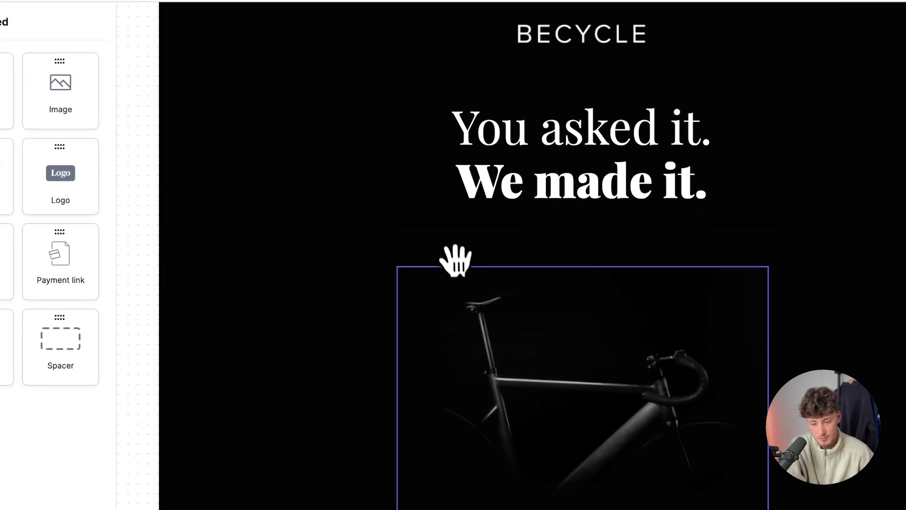
{"action": "left_click_drag", "start_coordinate": [455, 260], "coordinate": [445, 223]}
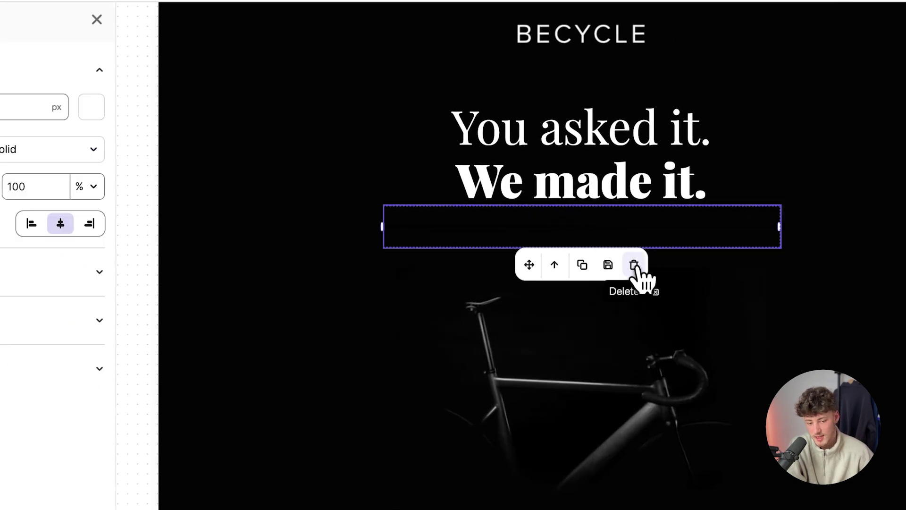
{"action": "left_click", "coordinate": [634, 265]}
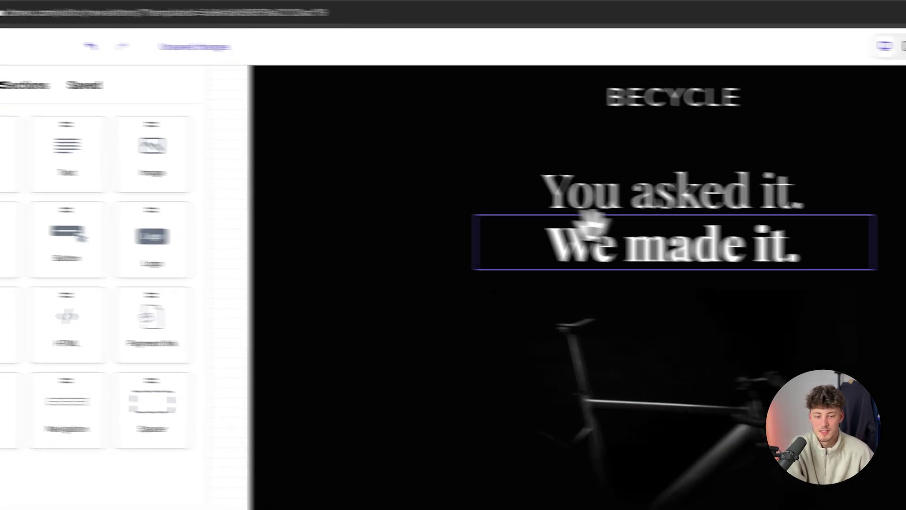
{"action": "scroll", "coordinate": [593, 219], "scroll_direction": "down", "scroll_amount": 3}
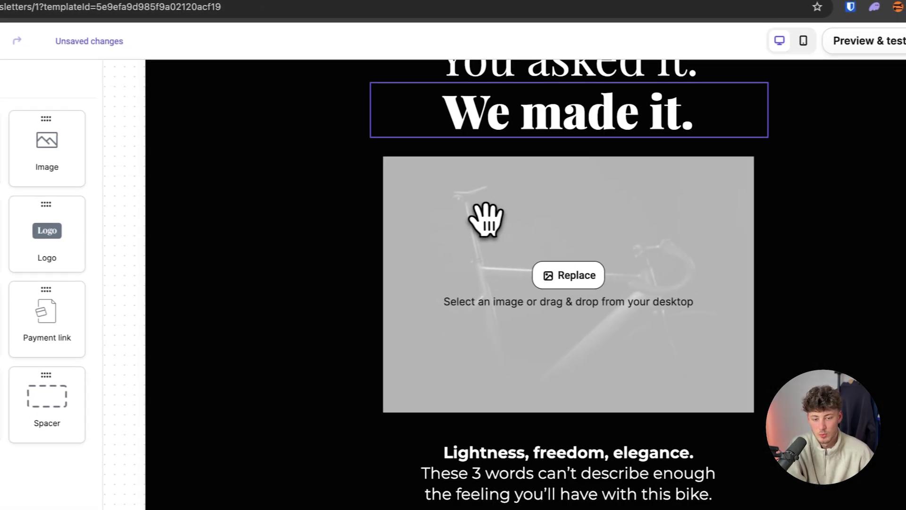
{"action": "scroll", "coordinate": [620, 236], "scroll_direction": "up", "scroll_amount": 5}
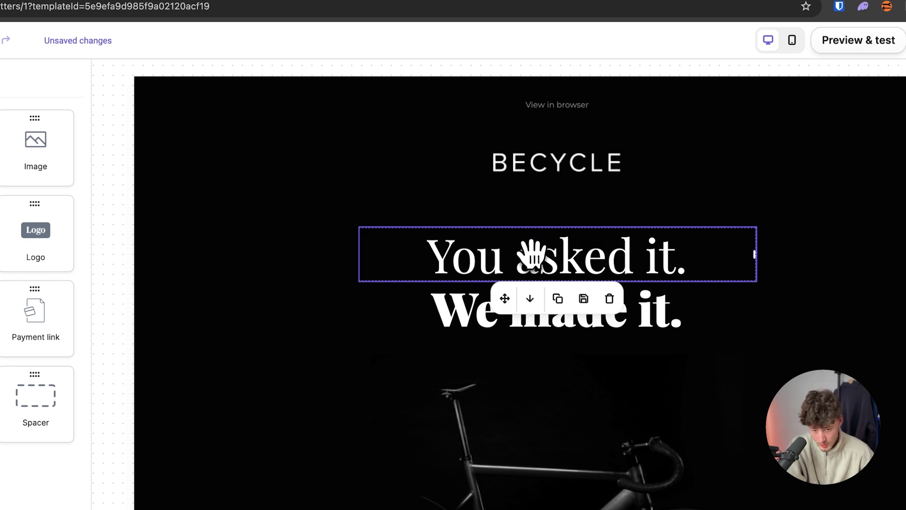
{"action": "left_click", "coordinate": [533, 255]}
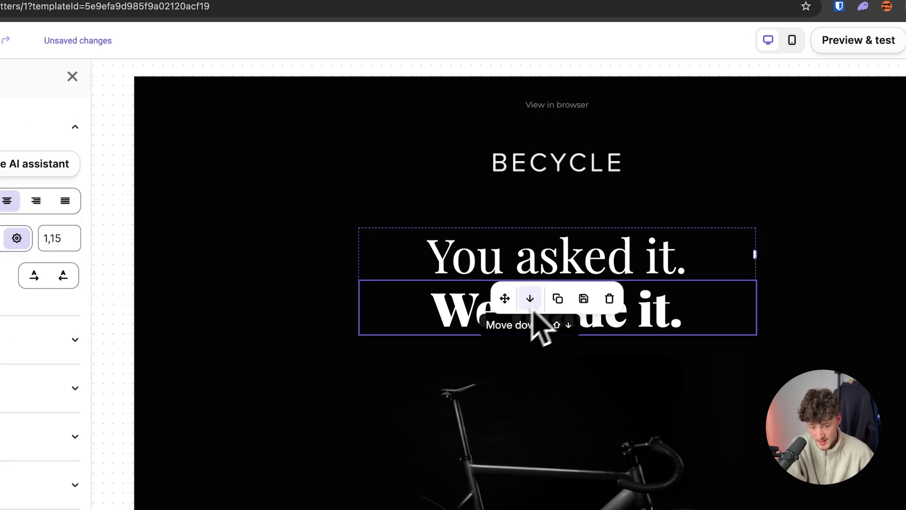
{"action": "left_click", "coordinate": [441, 254]}
{"action": "mouse_move", "coordinate": [429, 253]}
{"action": "left_mouse_down"}
{"action": "mouse_move", "coordinate": [667, 273]}
{"action": "mouse_move", "coordinate": [455, 263]}
{"action": "mouse_move", "coordinate": [446, 251]}
{"action": "left_mouse_up"}
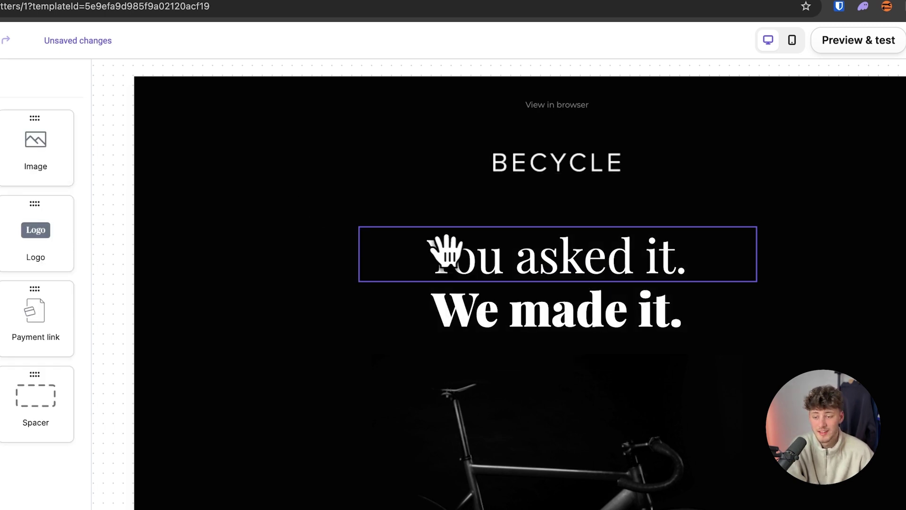
{"action": "left_click", "coordinate": [477, 255]}
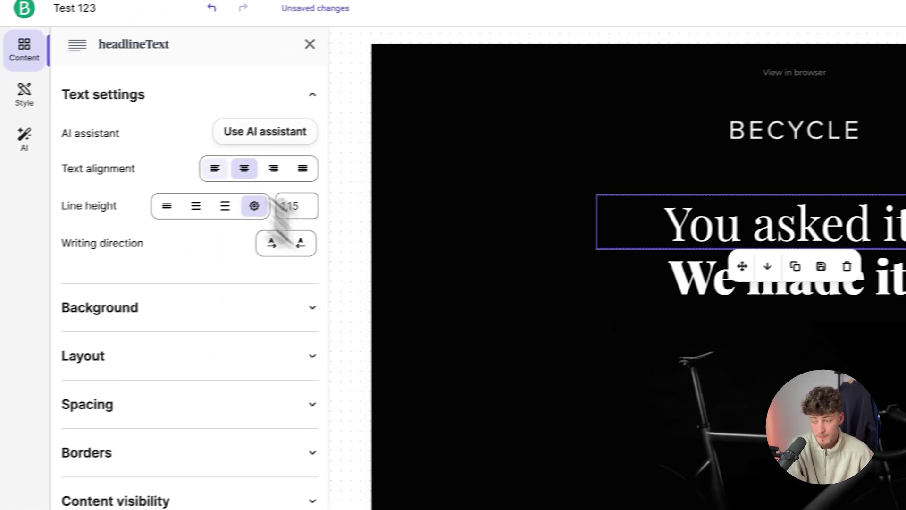
{"action": "left_click", "coordinate": [77, 97]}
{"action": "left_click", "coordinate": [69, 94]}
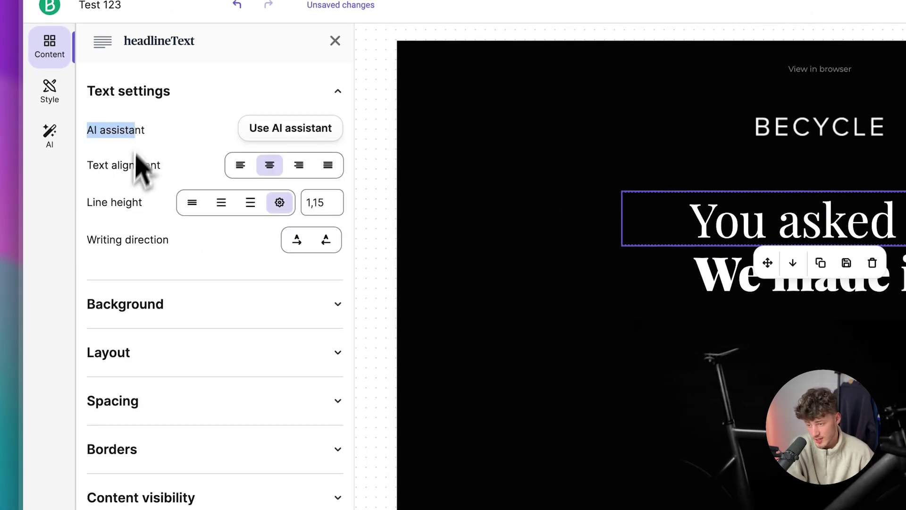
{"action": "left_click", "coordinate": [299, 165]}
{"action": "left_click", "coordinate": [269, 165]}
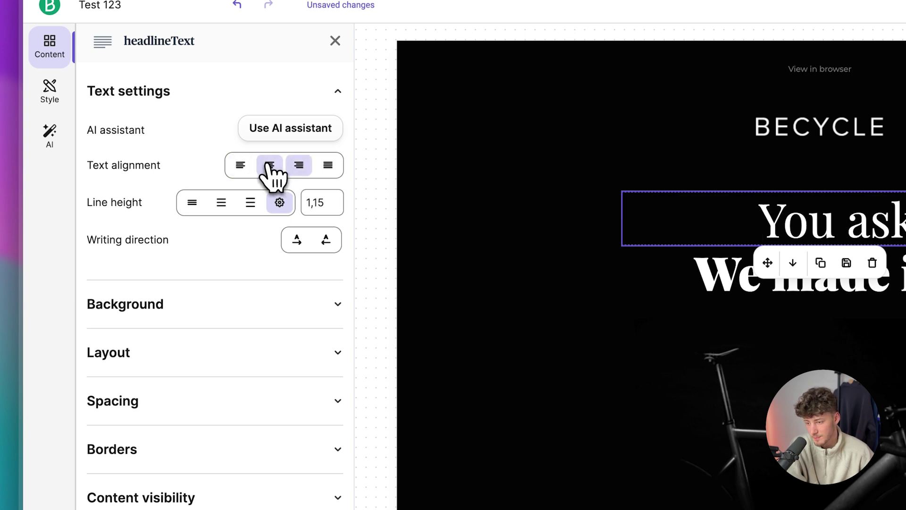
{"action": "left_click", "coordinate": [198, 306]}
{"action": "left_click", "coordinate": [194, 310]}
{"action": "left_click", "coordinate": [182, 355]}
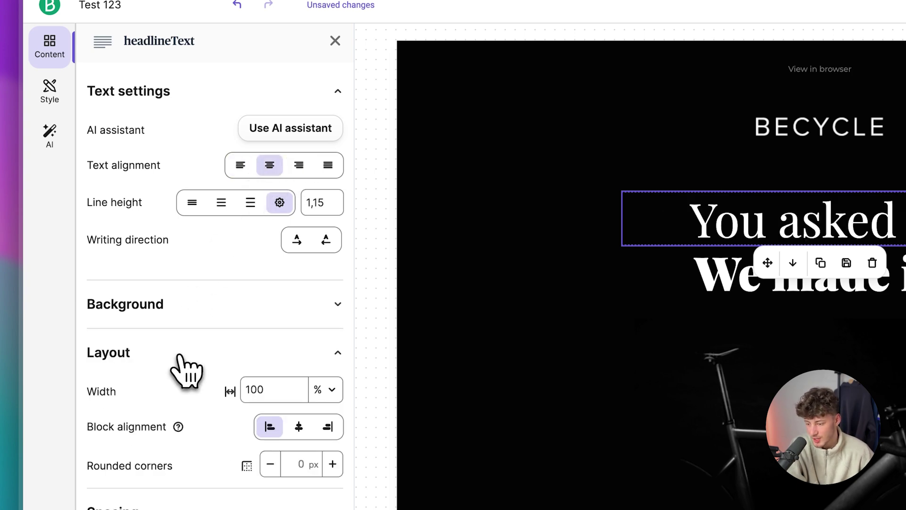
{"action": "left_click", "coordinate": [184, 355]}
{"action": "left_click", "coordinate": [173, 399]}
{"action": "left_click", "coordinate": [177, 410]}
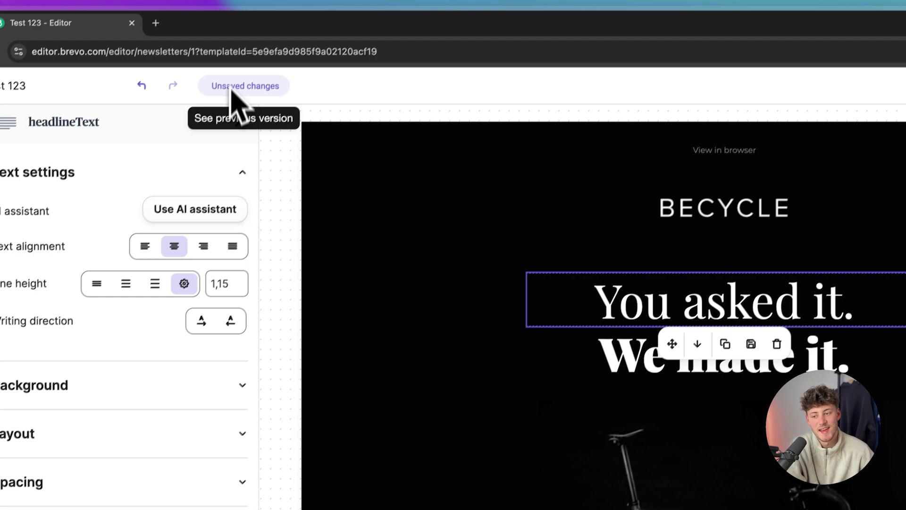
{"action": "left_click", "coordinate": [244, 121]}
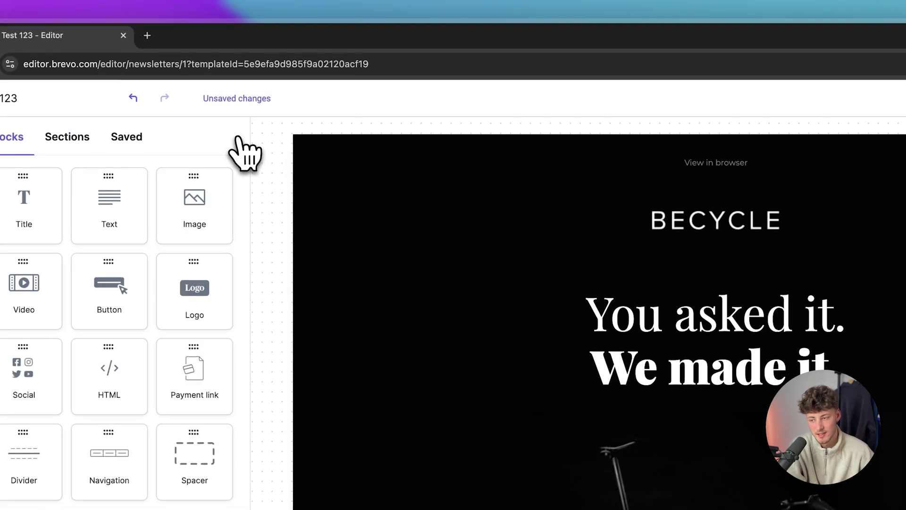
{"action": "scroll", "coordinate": [680, 330], "scroll_direction": "down", "scroll_amount": 3}
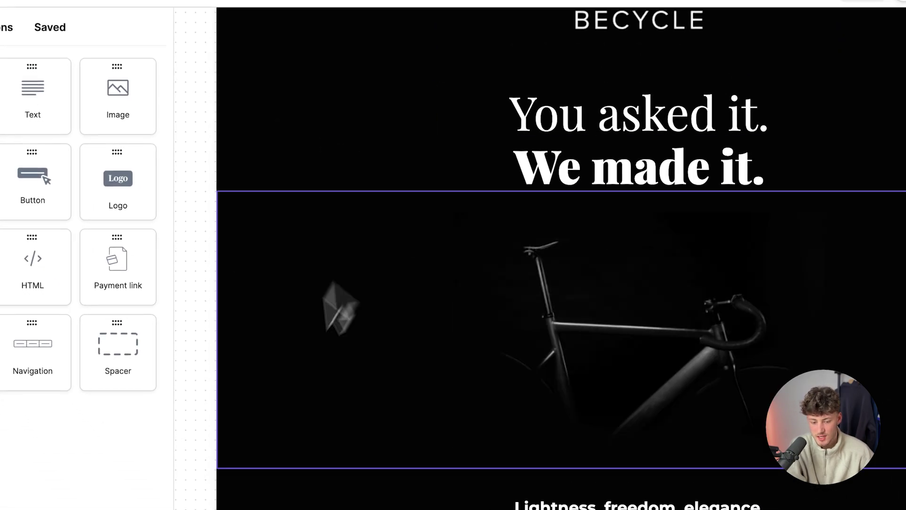
{"action": "scroll", "coordinate": [336, 315], "scroll_direction": "down", "scroll_amount": 2}
{"action": "scroll", "coordinate": [340, 312], "scroll_direction": "up", "scroll_amount": 2}
{"action": "scroll", "coordinate": [341, 307], "scroll_direction": "up", "scroll_amount": 1}
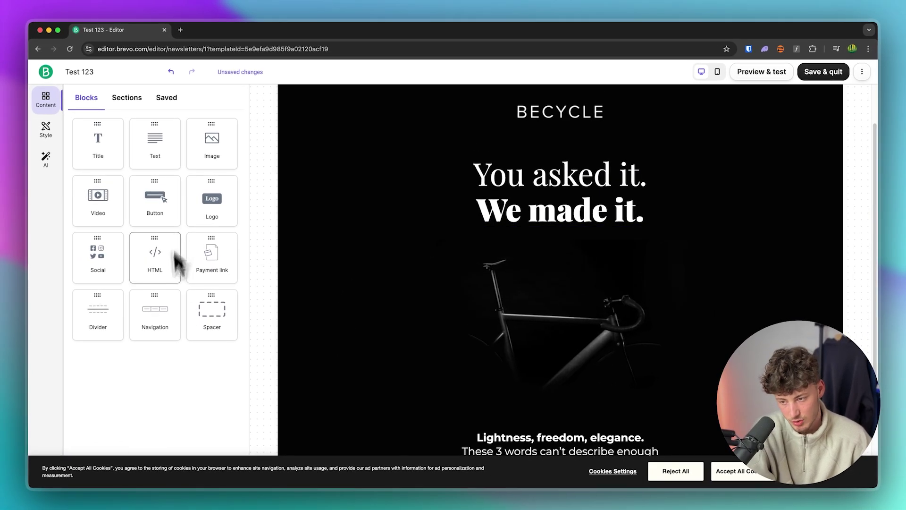
Add a button below the headline reading '20% OFF ALL BYCICLES'.
{"action": "left_click_drag", "start_coordinate": [185, 202], "coordinate": [554, 278]}
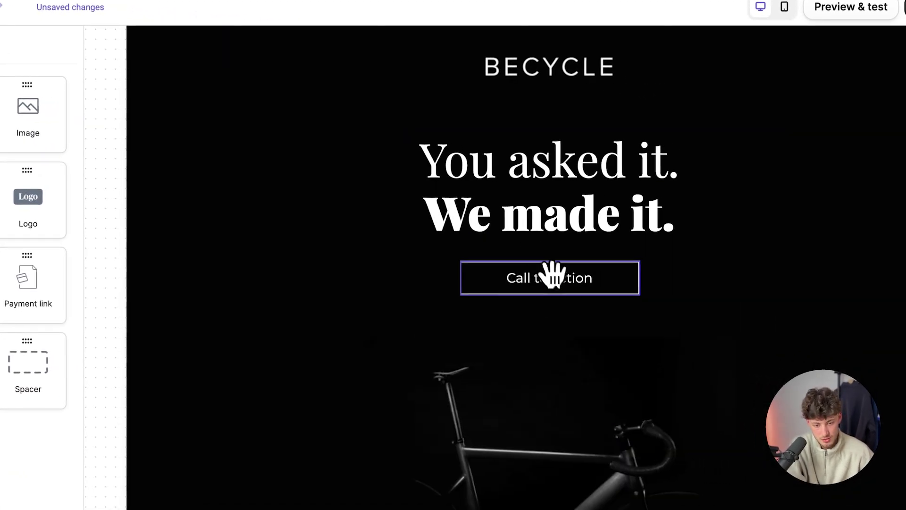
{"action": "left_click", "coordinate": [593, 277]}
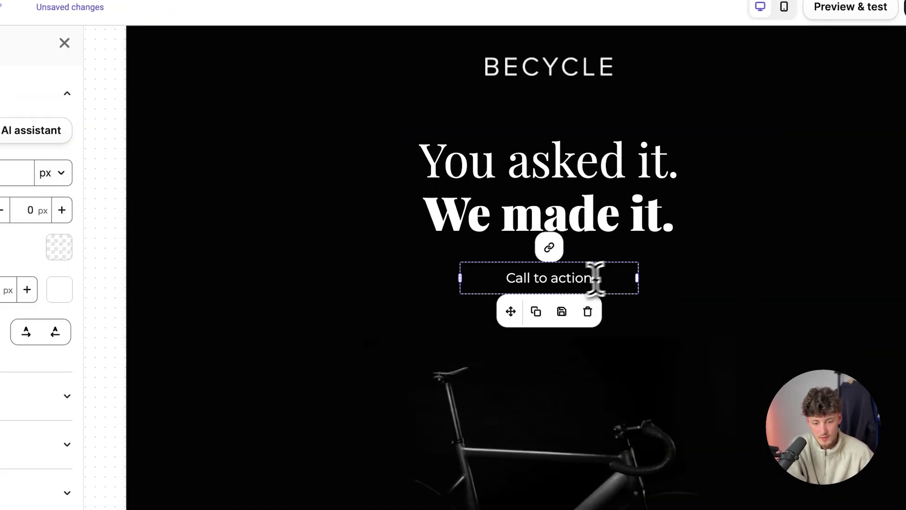
{"action": "double_click", "coordinate": [580, 279]}
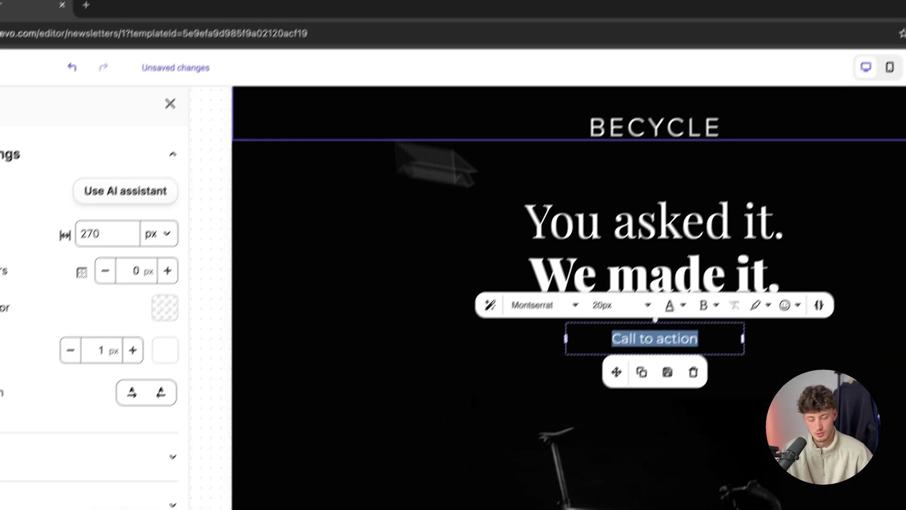
{"action": "key", "text": "BackSpace"}
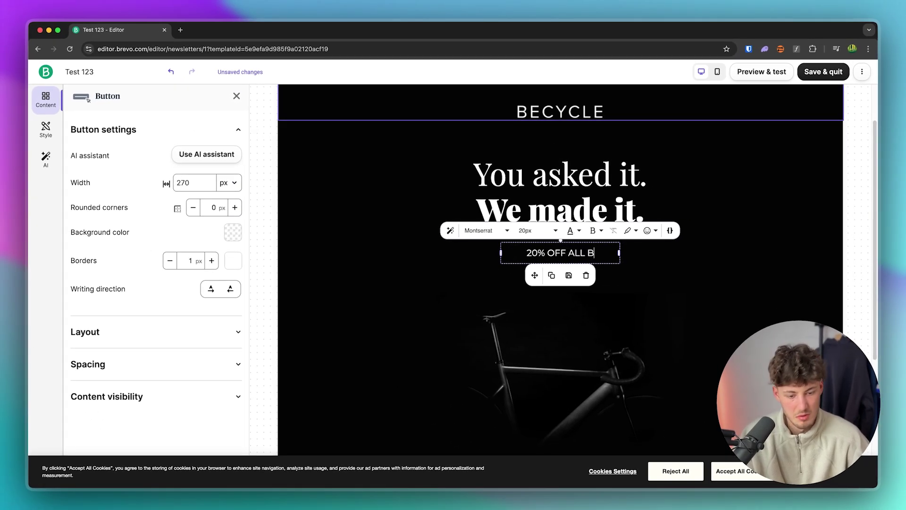
{"action": "type", "text": "20% OFF ALL BYCICLES"}
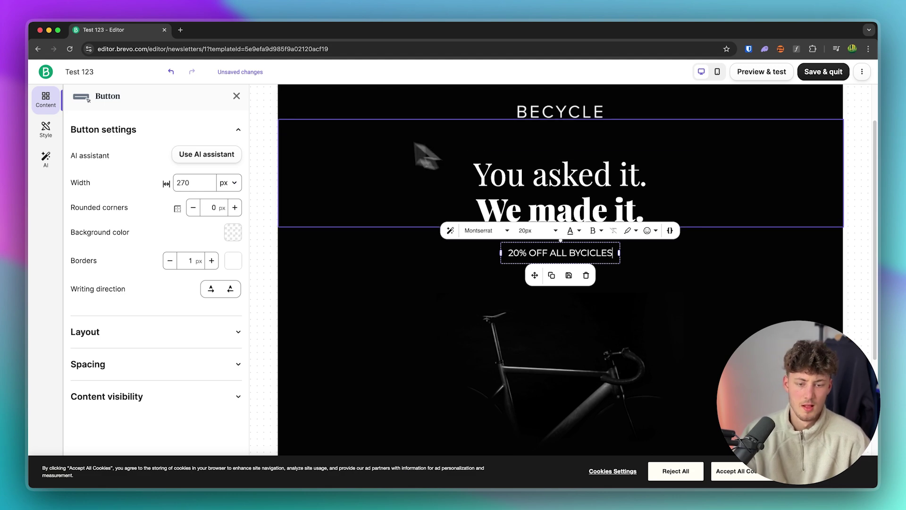
{"action": "left_click", "coordinate": [87, 198]}
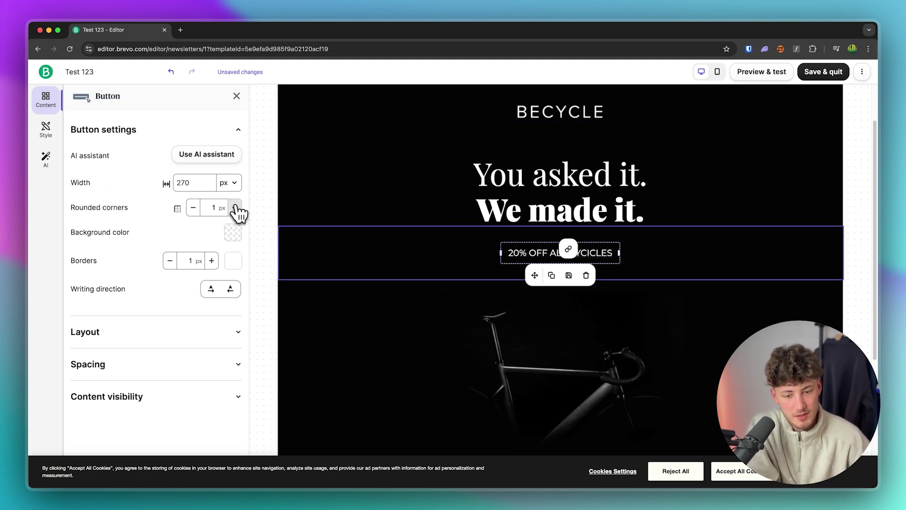
Reselect the button, check its layout options, and close the button settings.
{"action": "left_click", "coordinate": [444, 176]}
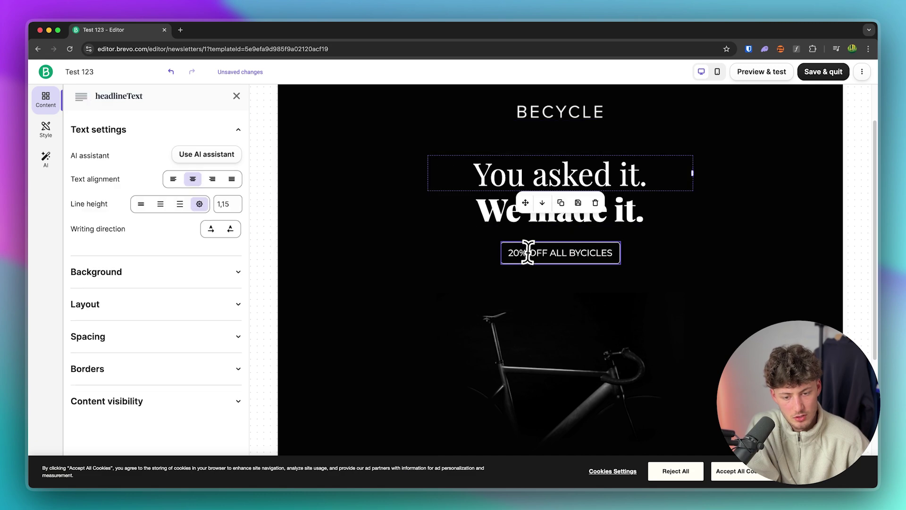
{"action": "left_click", "coordinate": [527, 253]}
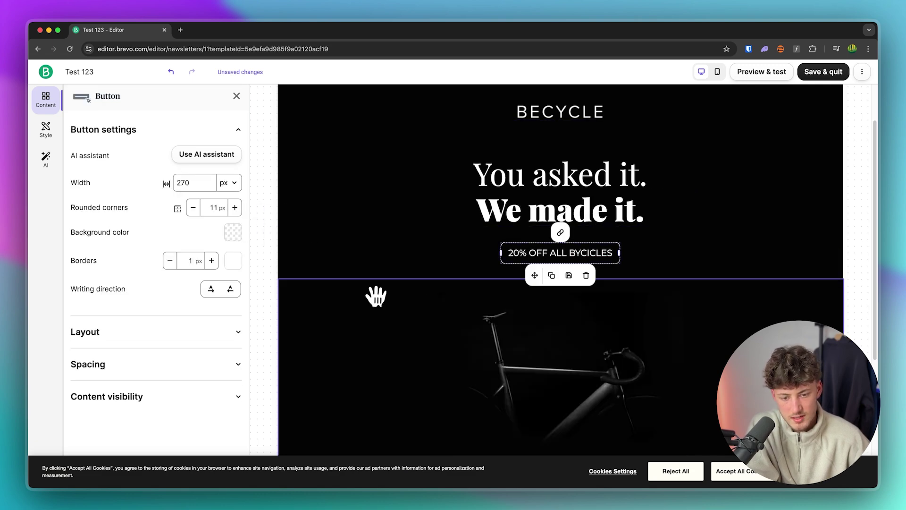
{"action": "left_click", "coordinate": [472, 326]}
{"action": "left_click", "coordinate": [613, 254]}
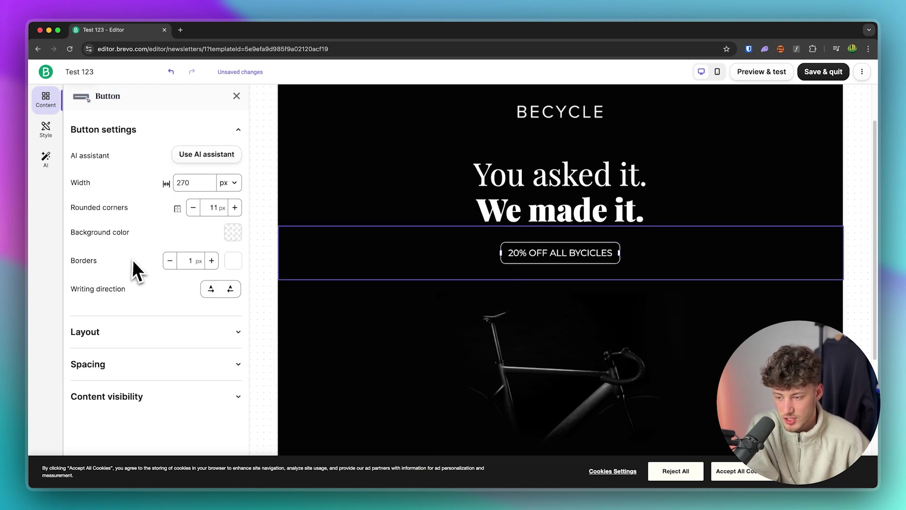
{"action": "left_click", "coordinate": [118, 336]}
{"action": "left_click", "coordinate": [118, 336]}
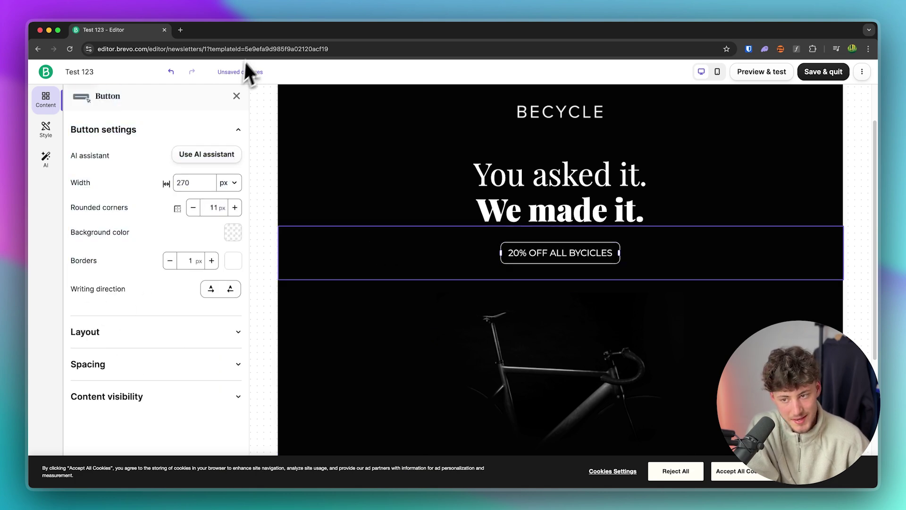
{"action": "left_click", "coordinate": [236, 96]}
Open the button's link settings, view the link types, and close the dialog without a link.
{"action": "left_click", "coordinate": [542, 250]}
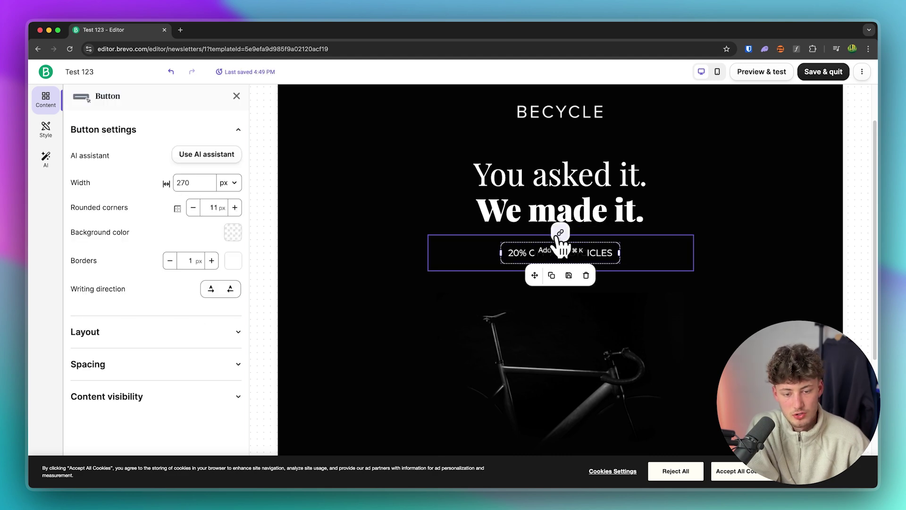
{"action": "left_click", "coordinate": [560, 233]}
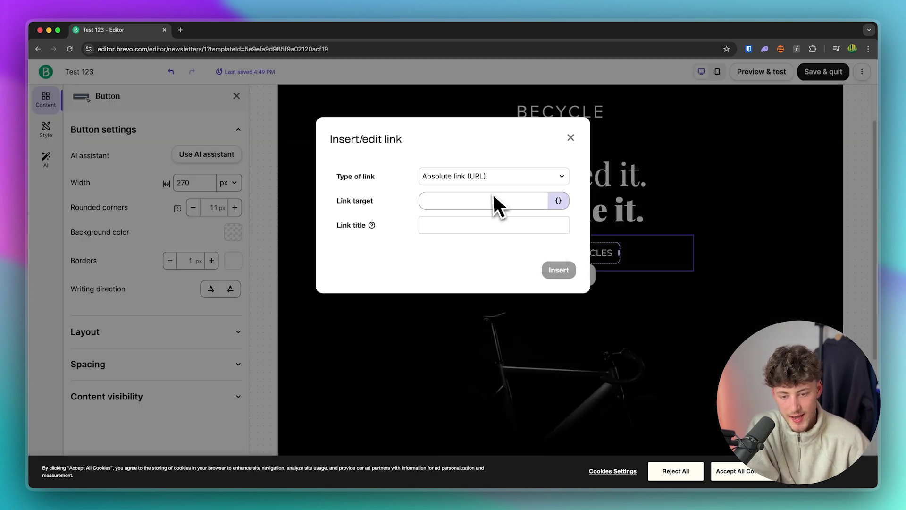
{"action": "left_click", "coordinate": [481, 179]}
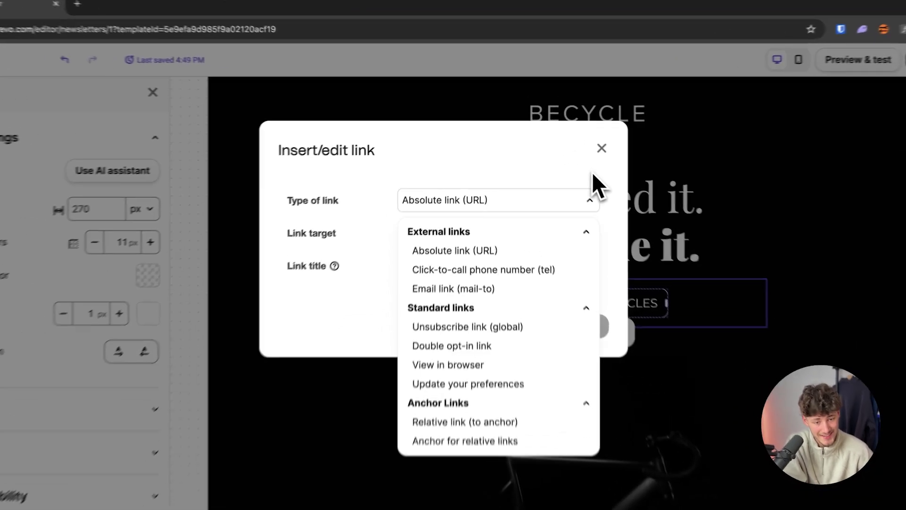
{"action": "left_click", "coordinate": [571, 140]}
{"action": "left_click", "coordinate": [615, 153]}
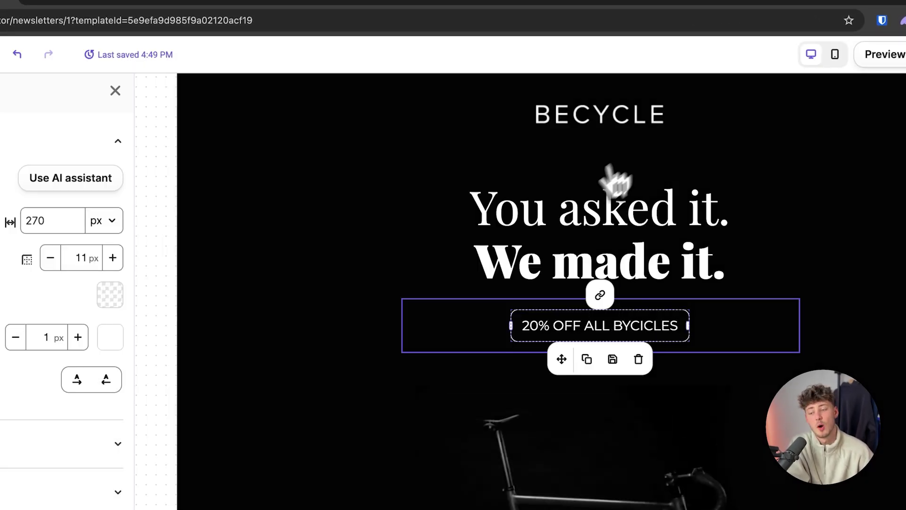
In the Style tab, expand and collapse the Template and Text appearance options.
{"action": "scroll", "coordinate": [434, 295], "scroll_direction": "down", "scroll_amount": 7}
{"action": "scroll", "coordinate": [433, 291], "scroll_direction": "up", "scroll_amount": 9}
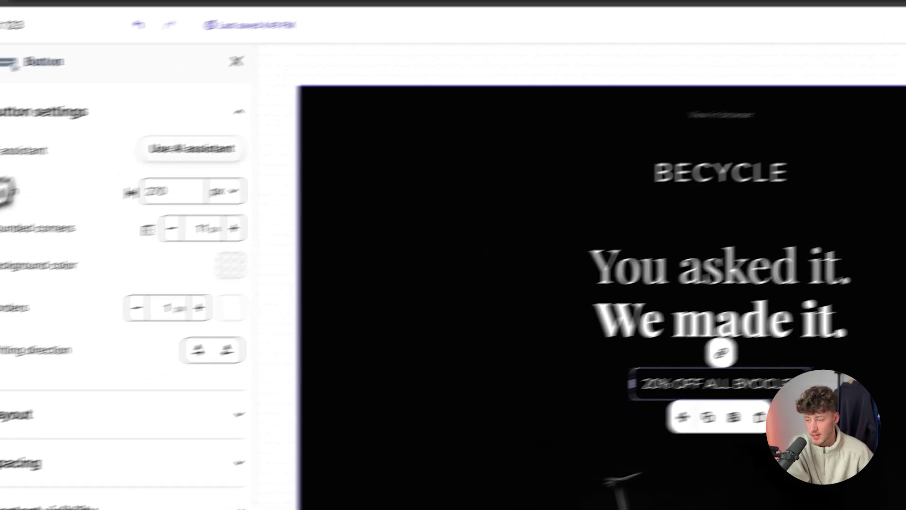
{"action": "left_click", "coordinate": [53, 97]}
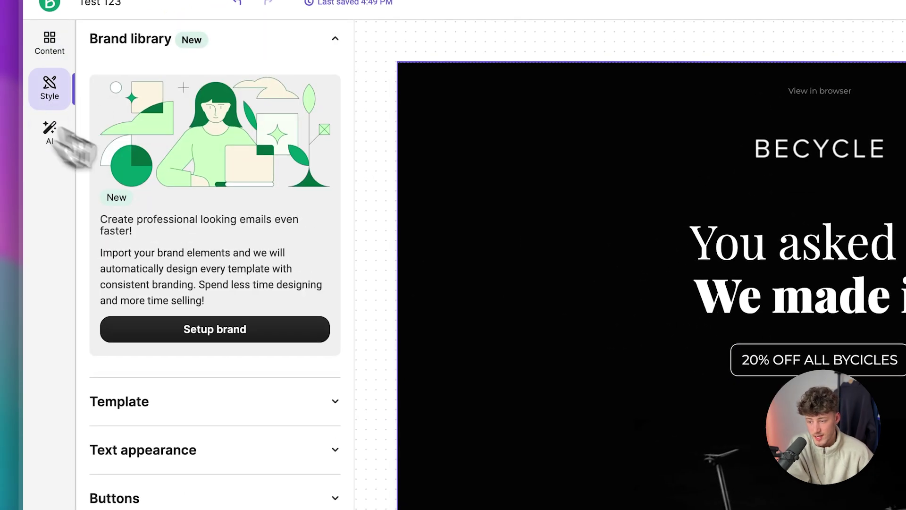
{"action": "left_click", "coordinate": [283, 403]}
{"action": "scroll", "coordinate": [289, 420], "scroll_direction": "down", "scroll_amount": 5}
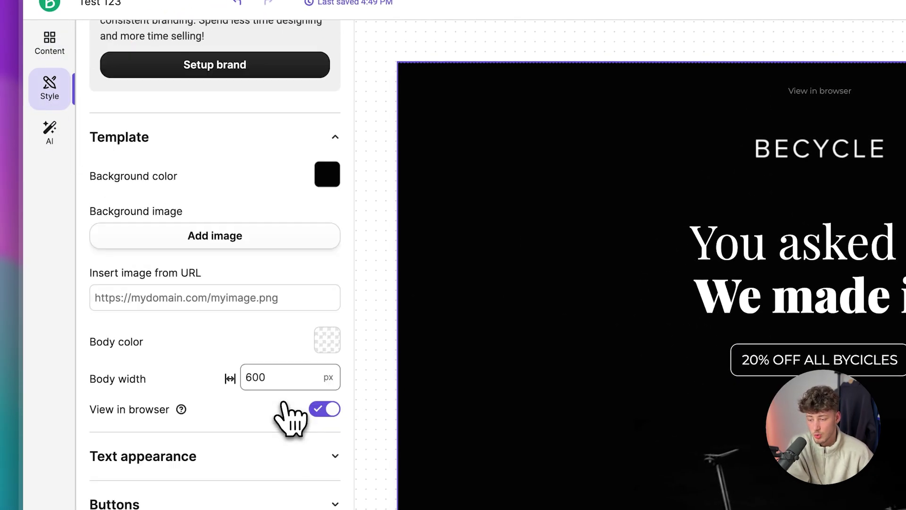
{"action": "left_click", "coordinate": [247, 152]}
{"action": "left_click", "coordinate": [259, 444]}
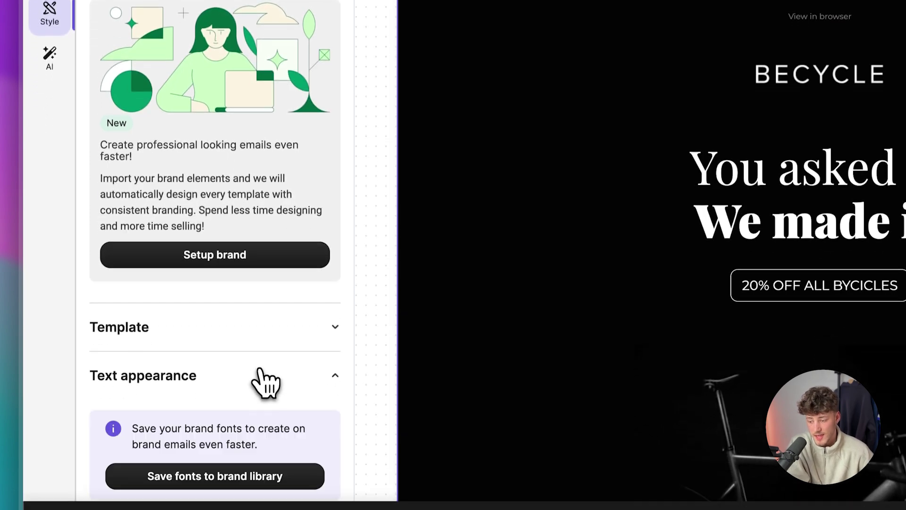
{"action": "left_click", "coordinate": [259, 444]}
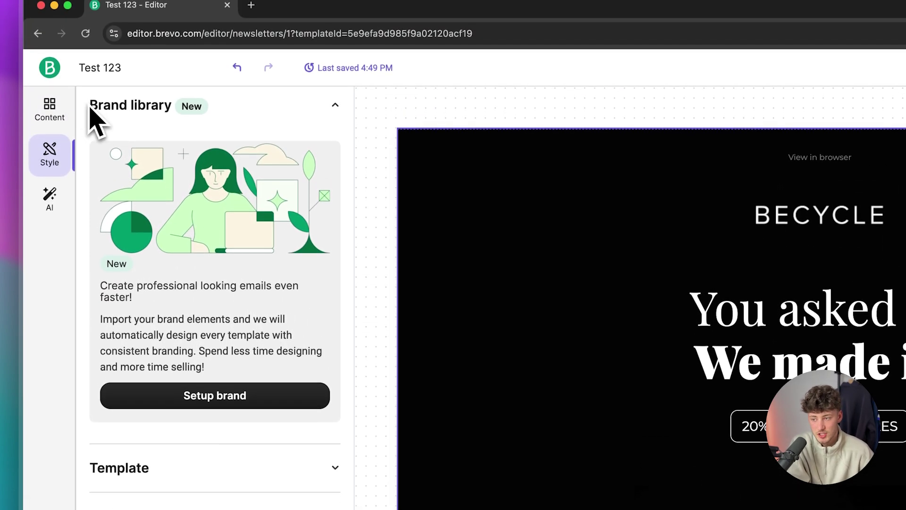
Collapse and re-expand the Brand library, then return to the Content panel.
{"action": "left_click_drag", "start_coordinate": [90, 107], "coordinate": [176, 107]}
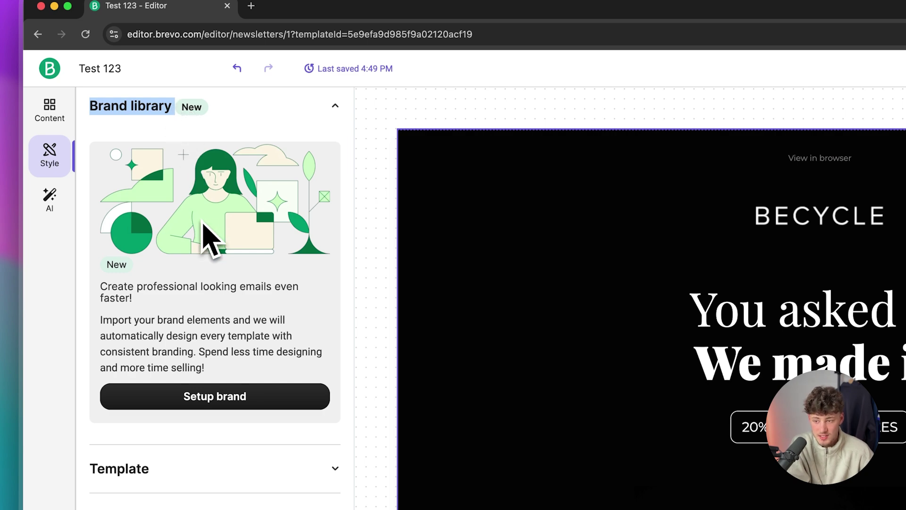
{"action": "left_click", "coordinate": [249, 124]}
{"action": "left_click", "coordinate": [248, 125]}
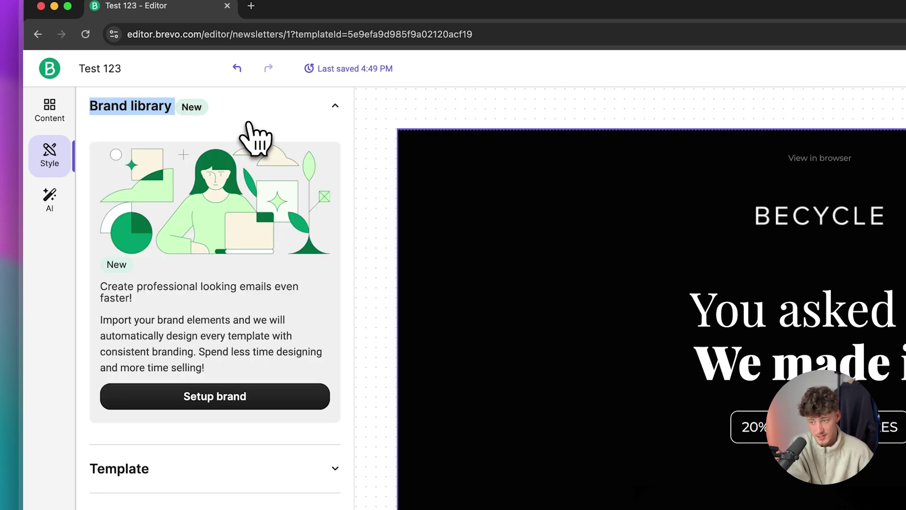
{"action": "left_click", "coordinate": [390, 330]}
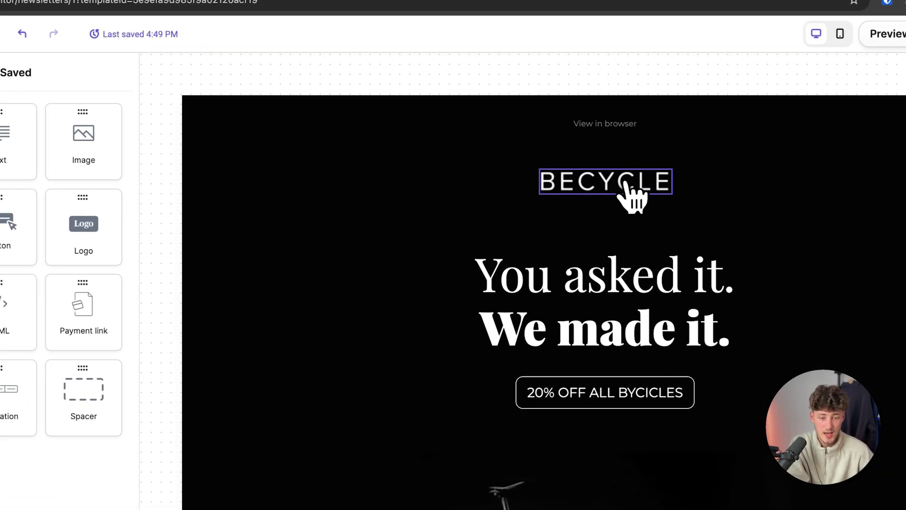
Preview the Becycle email in mobile and desktop layouts.
{"action": "scroll", "coordinate": [670, 193], "scroll_direction": "down", "scroll_amount": 8}
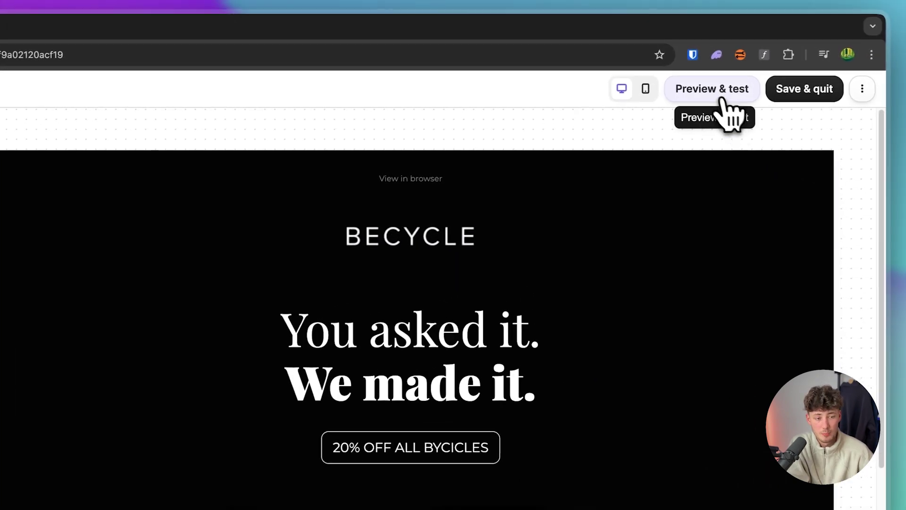
{"action": "left_click", "coordinate": [892, 34]}
{"action": "scroll", "coordinate": [278, 353], "scroll_direction": "down", "scroll_amount": 5}
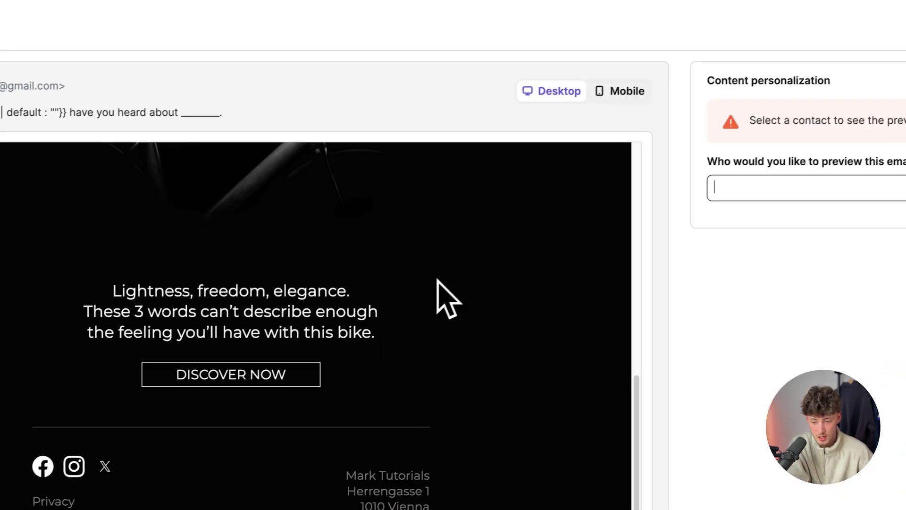
{"action": "scroll", "coordinate": [274, 366], "scroll_direction": "up", "scroll_amount": 5}
{"action": "scroll", "coordinate": [452, 288], "scroll_direction": "down", "scroll_amount": 5}
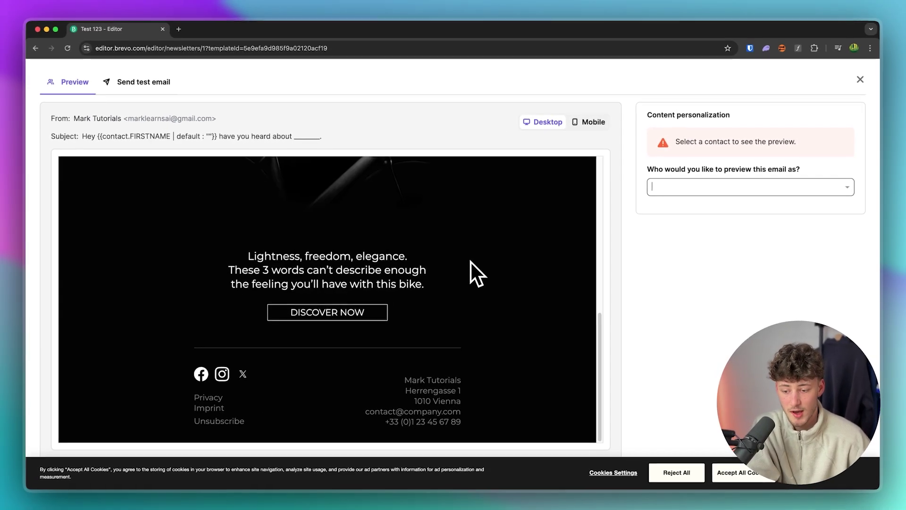
{"action": "scroll", "coordinate": [452, 288], "scroll_direction": "up", "scroll_amount": 5}
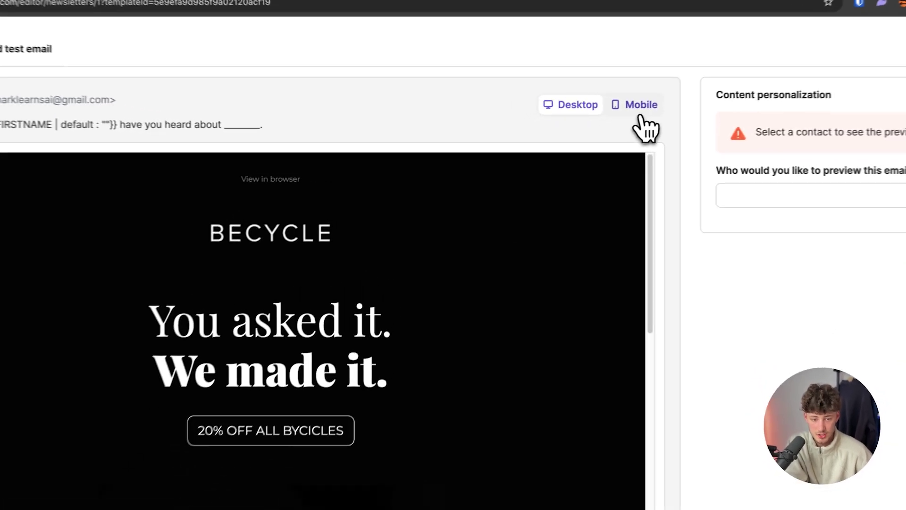
{"action": "left_click", "coordinate": [589, 123]}
{"action": "scroll", "coordinate": [283, 336], "scroll_direction": "down", "scroll_amount": 10}
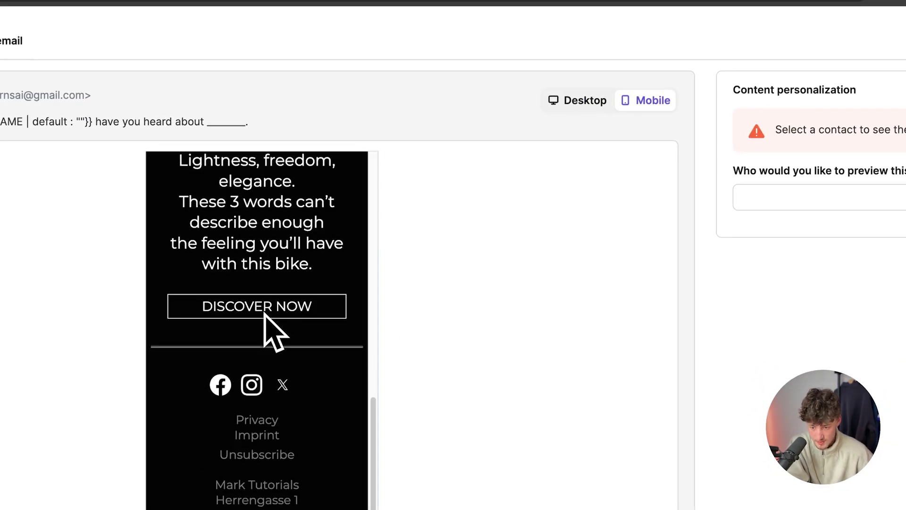
{"action": "scroll", "coordinate": [275, 333], "scroll_direction": "up", "scroll_amount": 10}
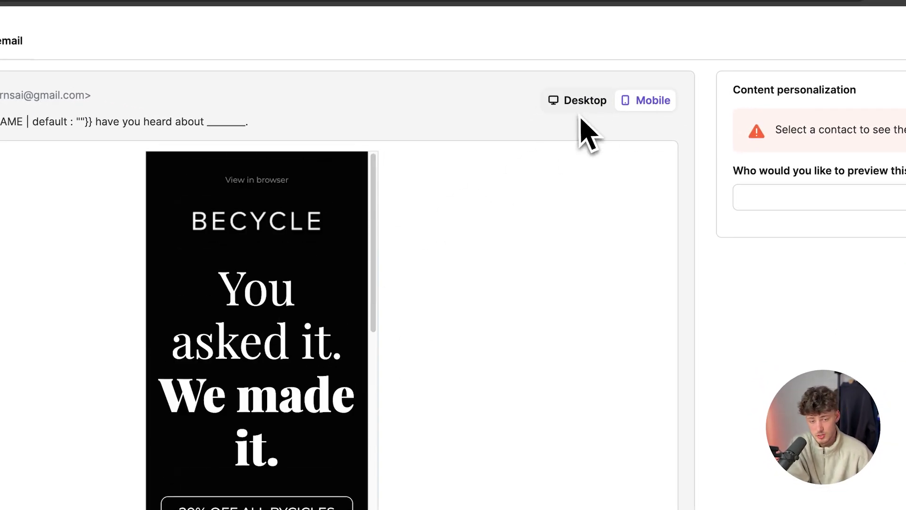
{"action": "left_click", "coordinate": [584, 101]}
Close the preview, then Save & quit the editor.
{"action": "left_click", "coordinate": [766, 203]}
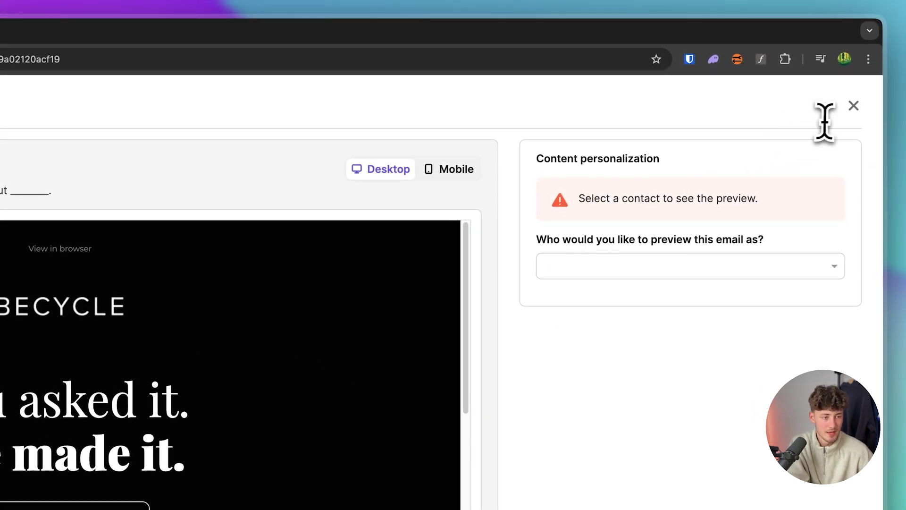
{"action": "left_click", "coordinate": [853, 106]}
{"action": "left_click", "coordinate": [802, 94]}
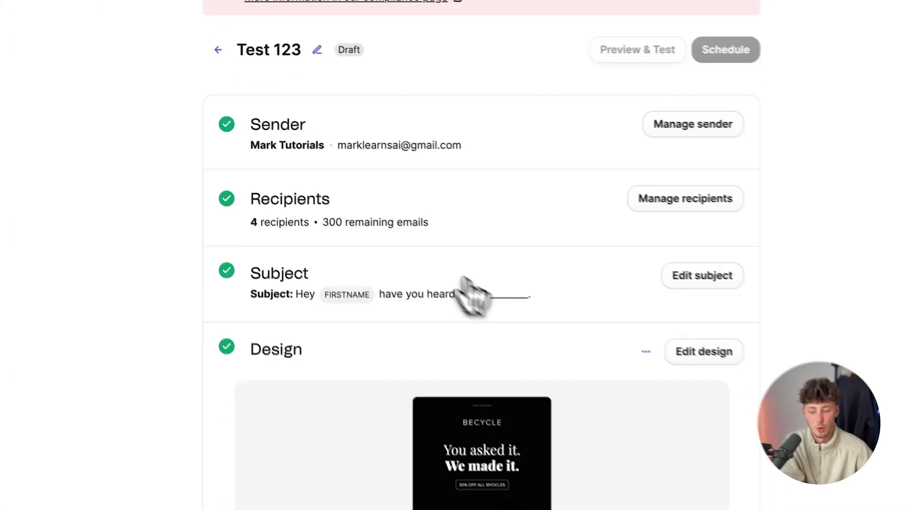
Review the Test 123 draft and close Additional settings without changes.
{"action": "scroll", "coordinate": [486, 315], "scroll_direction": "down", "scroll_amount": 5}
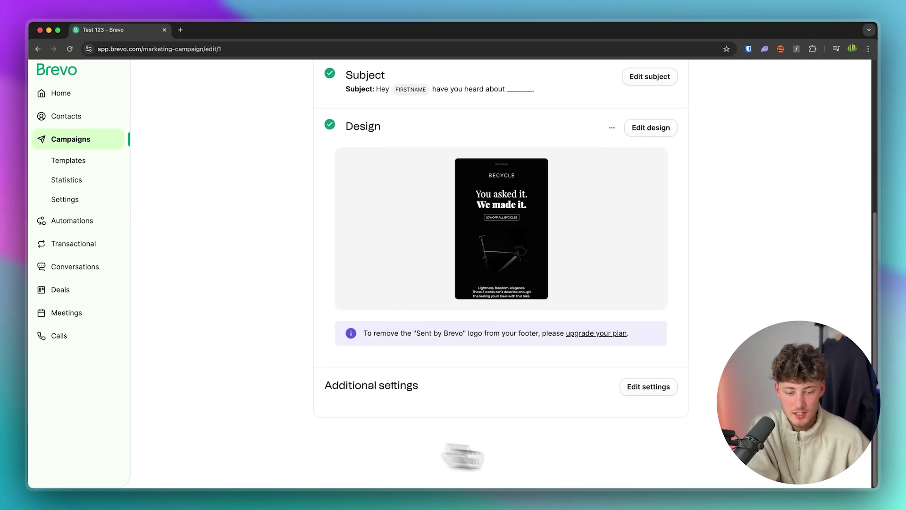
{"action": "scroll", "coordinate": [526, 339], "scroll_direction": "up", "scroll_amount": 2}
{"action": "scroll", "coordinate": [530, 348], "scroll_direction": "down", "scroll_amount": 2}
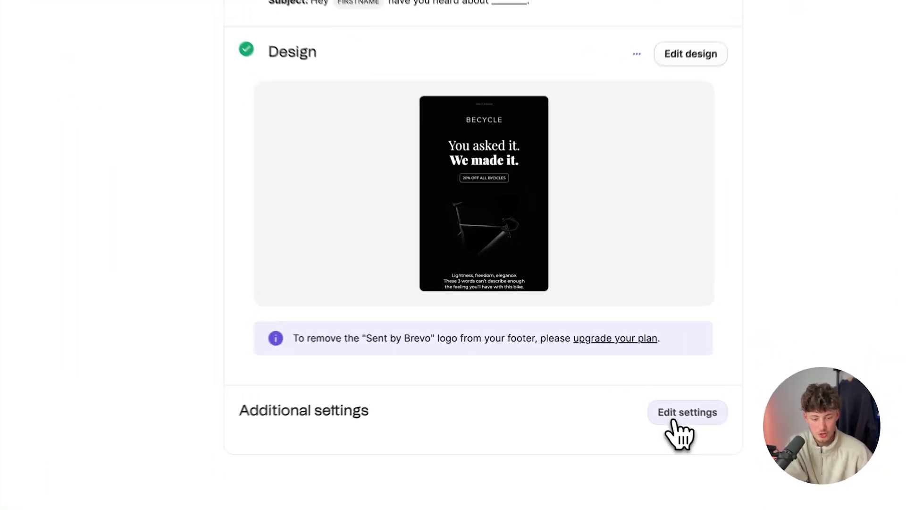
{"action": "left_click", "coordinate": [648, 386]}
{"action": "scroll", "coordinate": [669, 410], "scroll_direction": "down", "scroll_amount": 7}
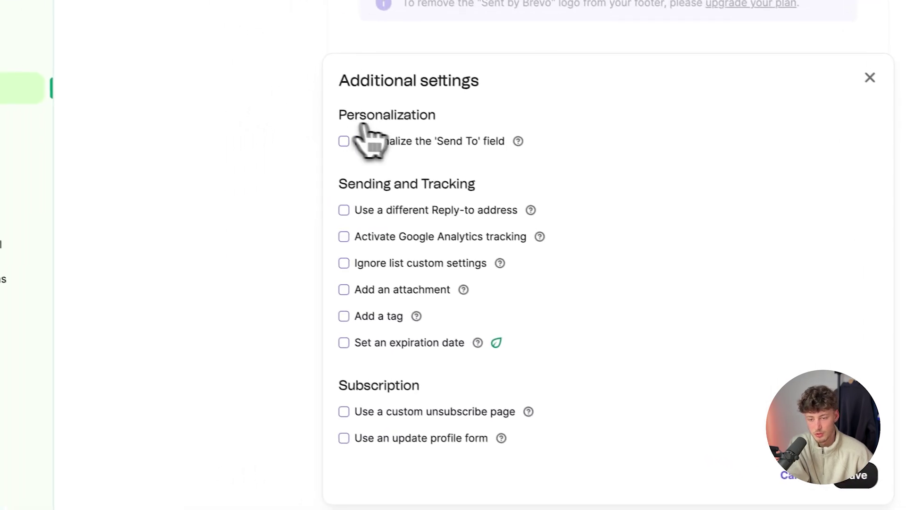
{"action": "left_click_drag", "start_coordinate": [337, 124], "coordinate": [474, 128]}
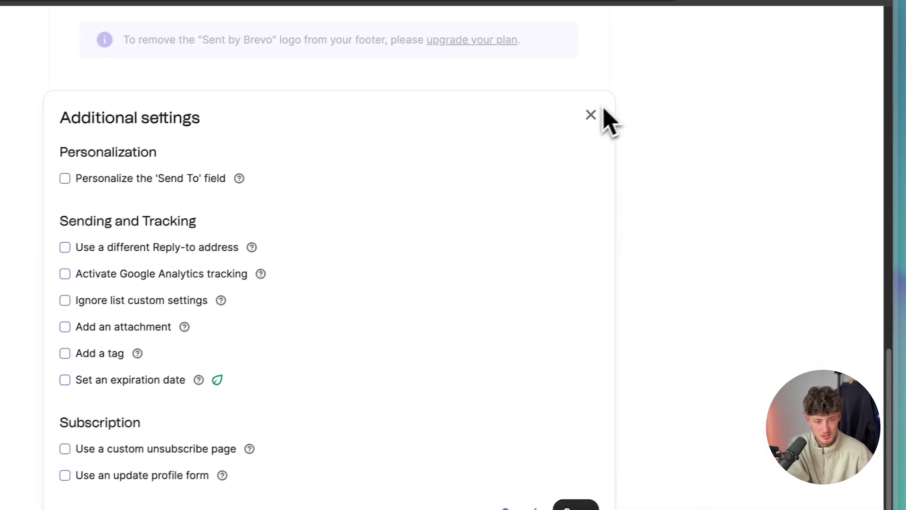
{"action": "left_click", "coordinate": [591, 115]}
{"action": "scroll", "coordinate": [590, 430], "scroll_direction": "down", "scroll_amount": 3}
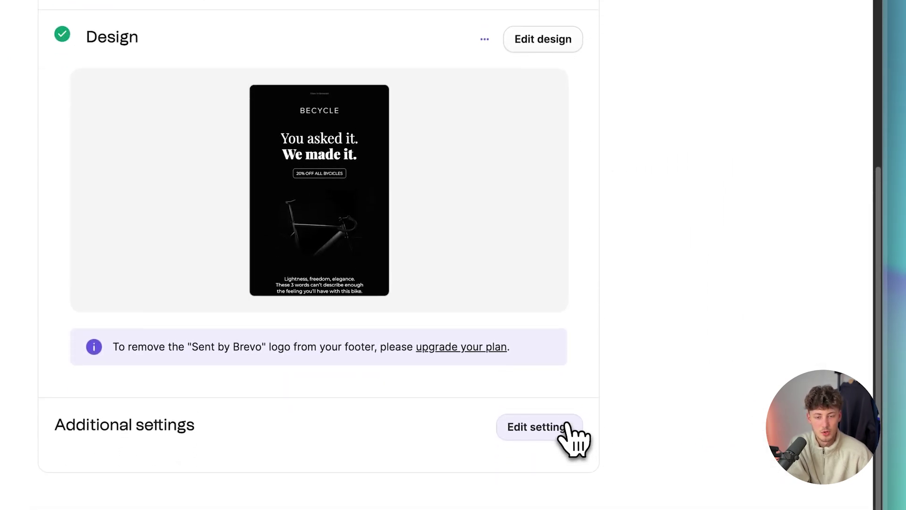
{"action": "scroll", "coordinate": [569, 428], "scroll_direction": "up", "scroll_amount": 5}
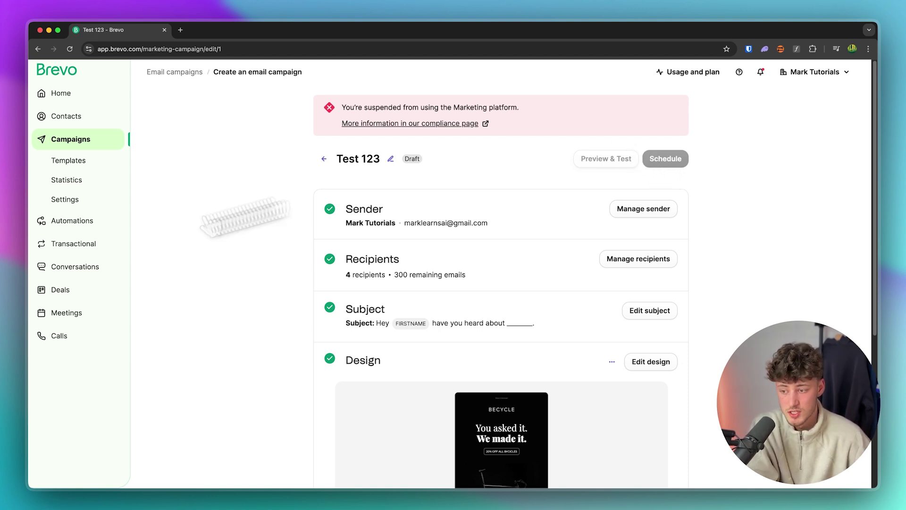
Visit Automations, try creating a first automation, then return to the Home dashboard.
{"action": "left_click", "coordinate": [93, 223]}
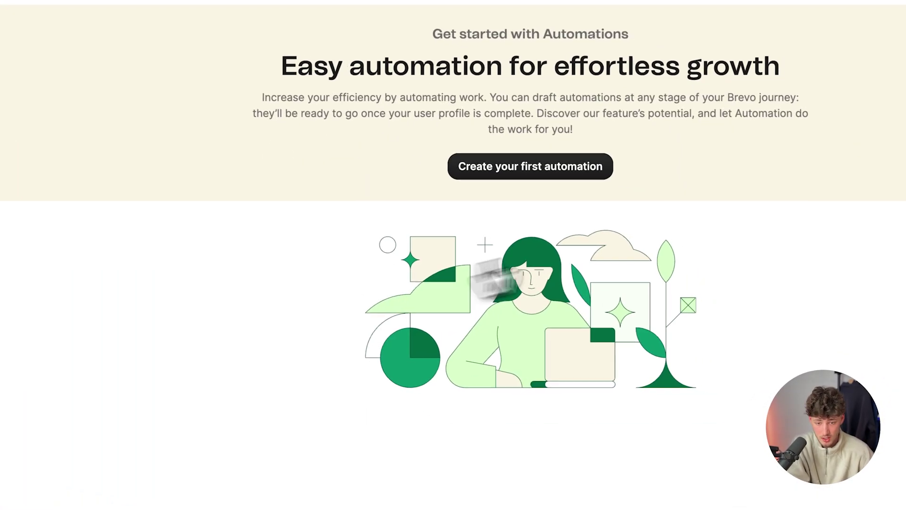
{"action": "left_click", "coordinate": [571, 175]}
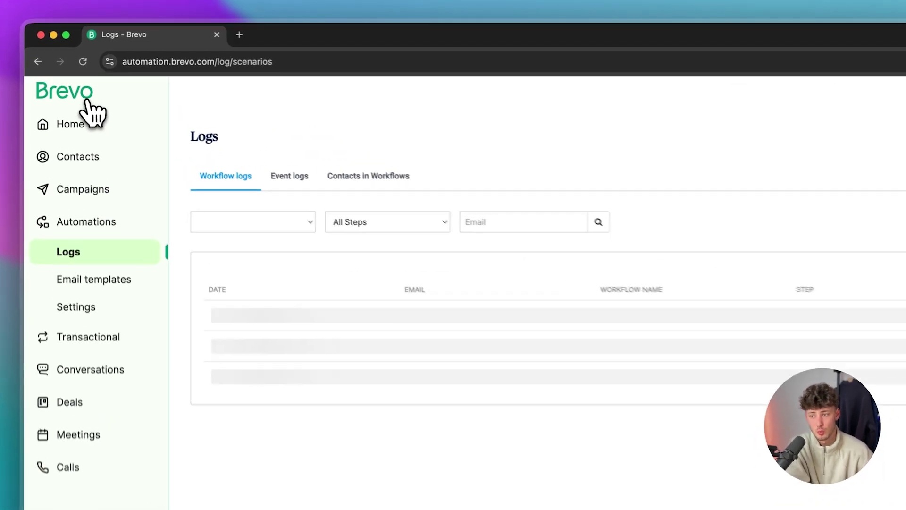
{"action": "left_click", "coordinate": [76, 73]}
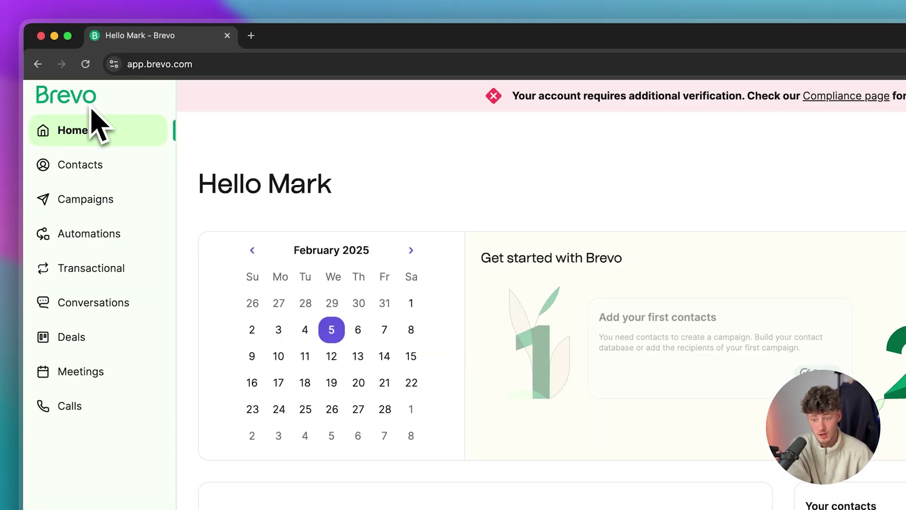